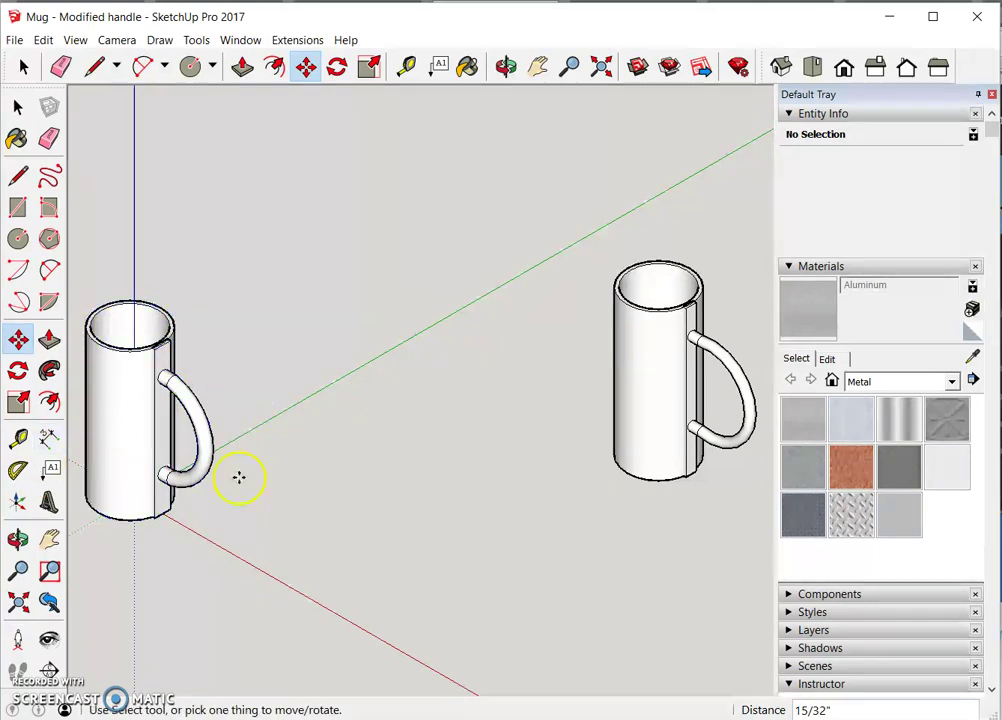
Pan and zoom so the left mug is centred and enlarged, with the other mug out of view.
{"action": "left_click", "coordinate": [50, 540]}
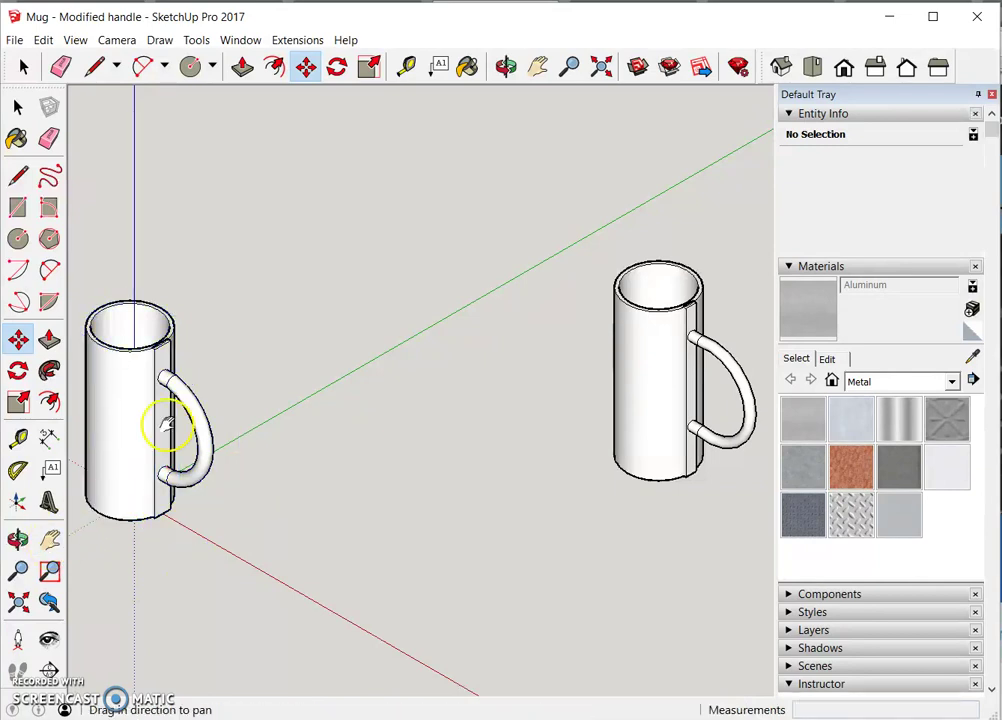
{"action": "left_click_drag", "start_coordinate": [150, 375], "coordinate": [447, 404]}
{"action": "scroll", "coordinate": [445, 515], "scroll_direction": "up", "scroll_amount": 5}
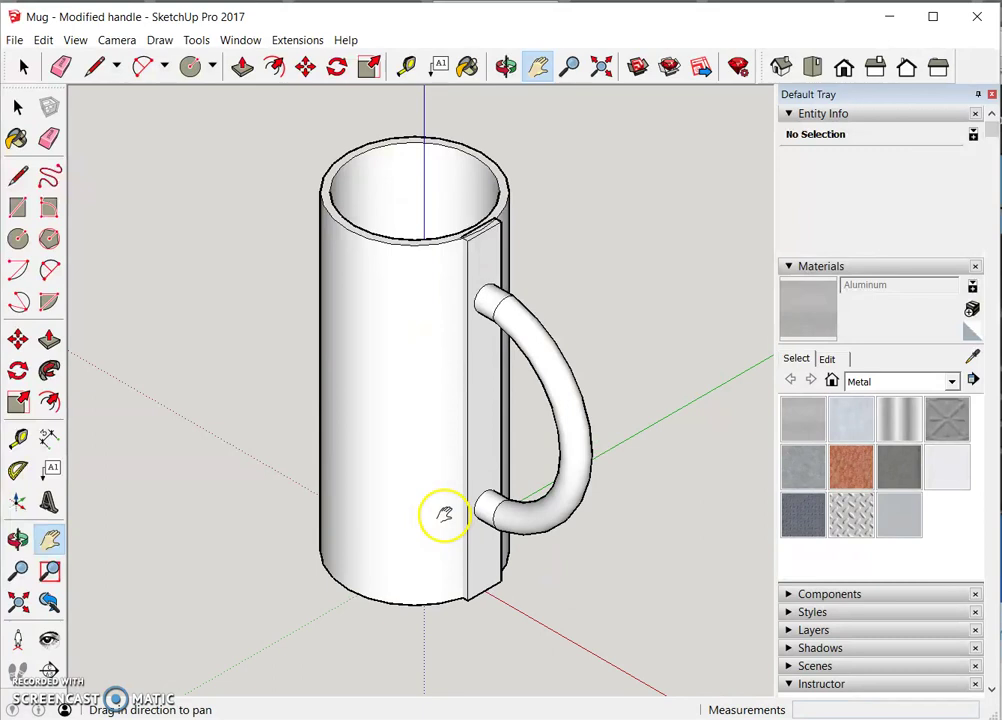
{"action": "left_click_drag", "start_coordinate": [385, 425], "coordinate": [337, 425]}
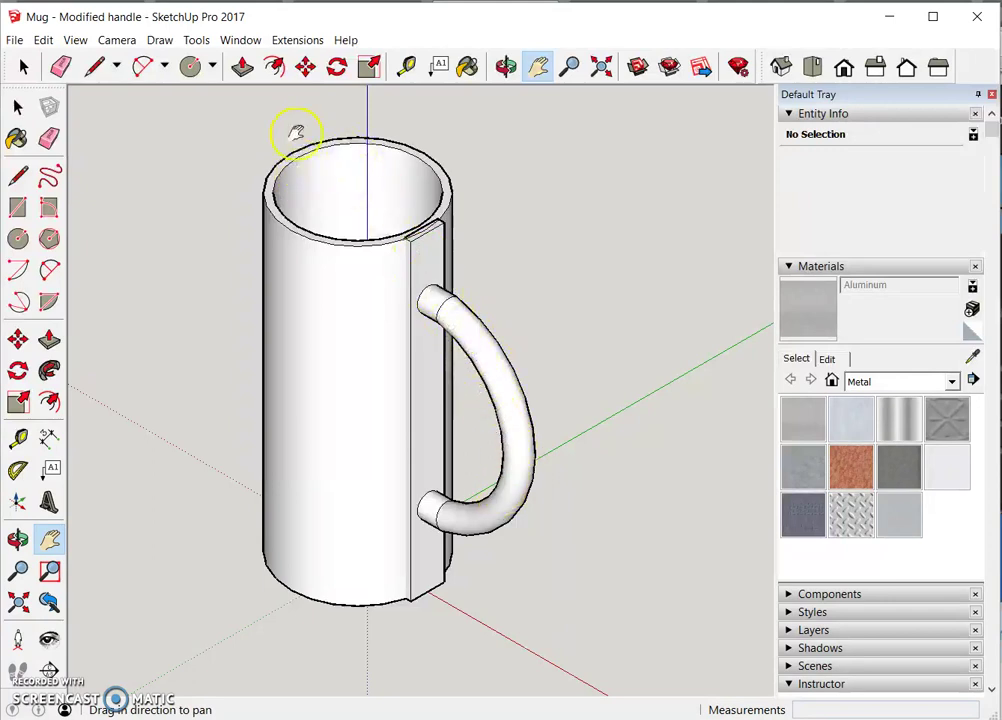
Select the mug group and explode it into loose body geometry plus the separate handle group.
{"action": "left_click", "coordinate": [20, 106]}
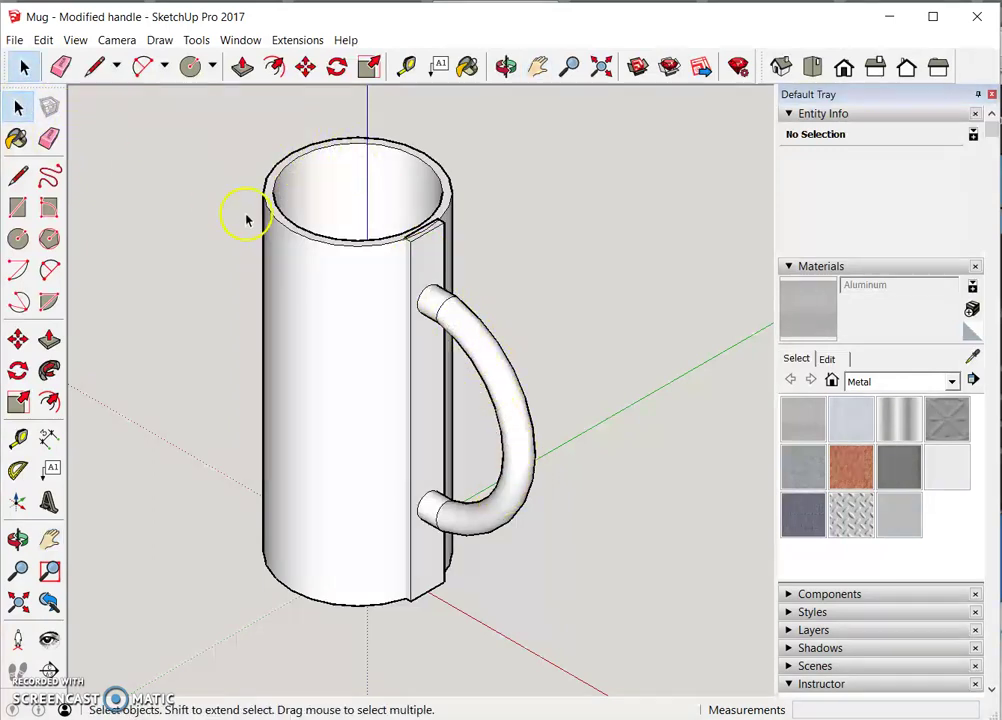
{"action": "left_click", "coordinate": [313, 271]}
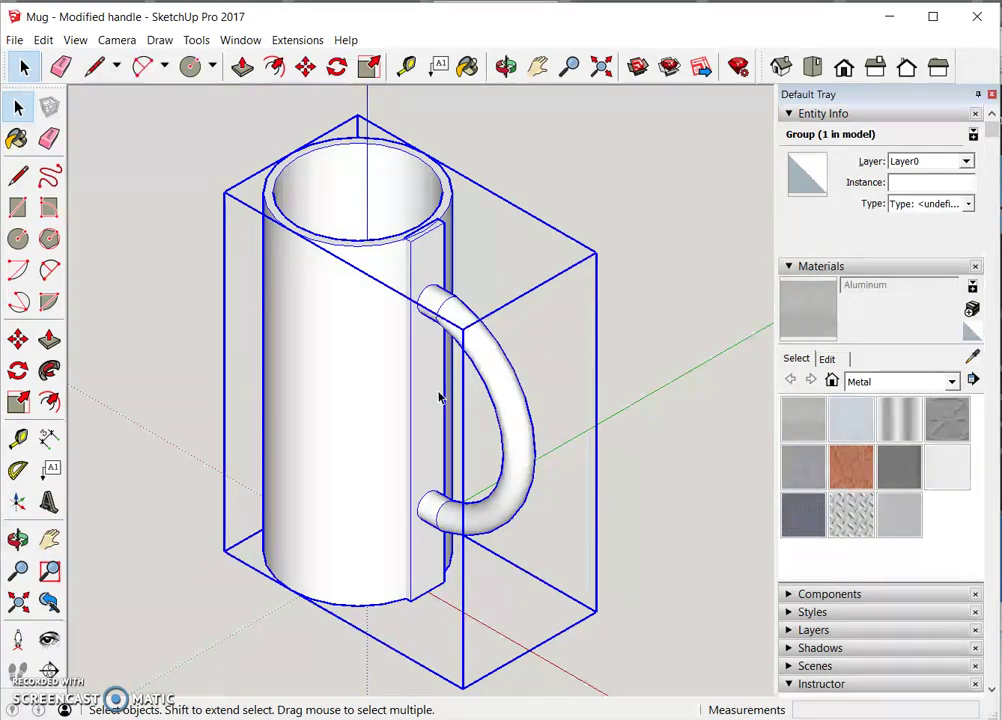
{"action": "left_click", "coordinate": [437, 393]}
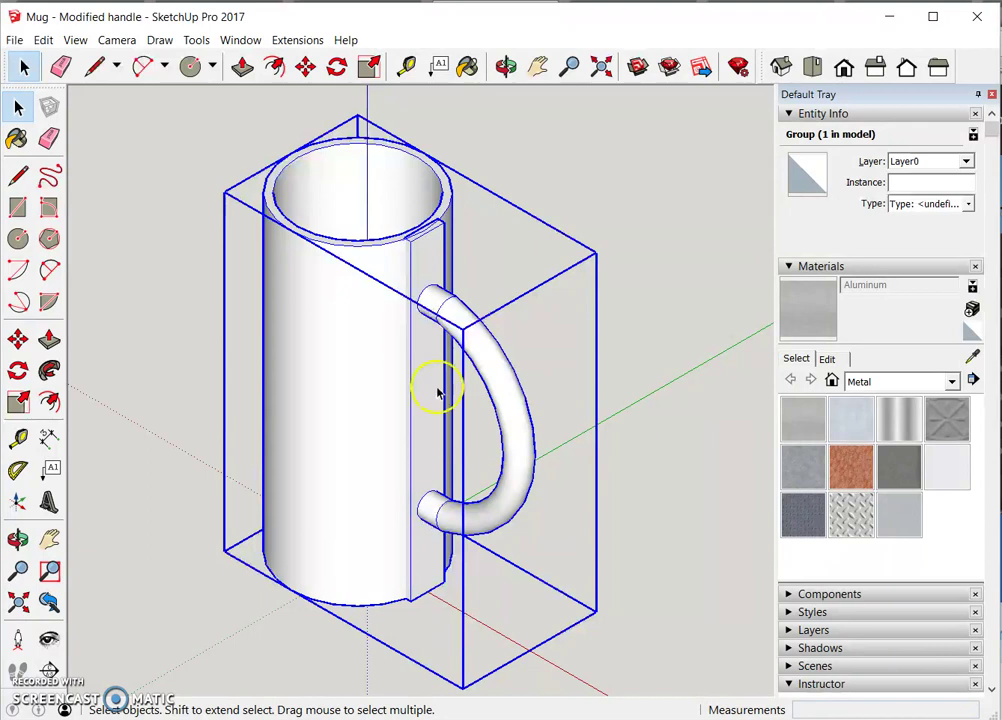
{"action": "right_click", "coordinate": [348, 316]}
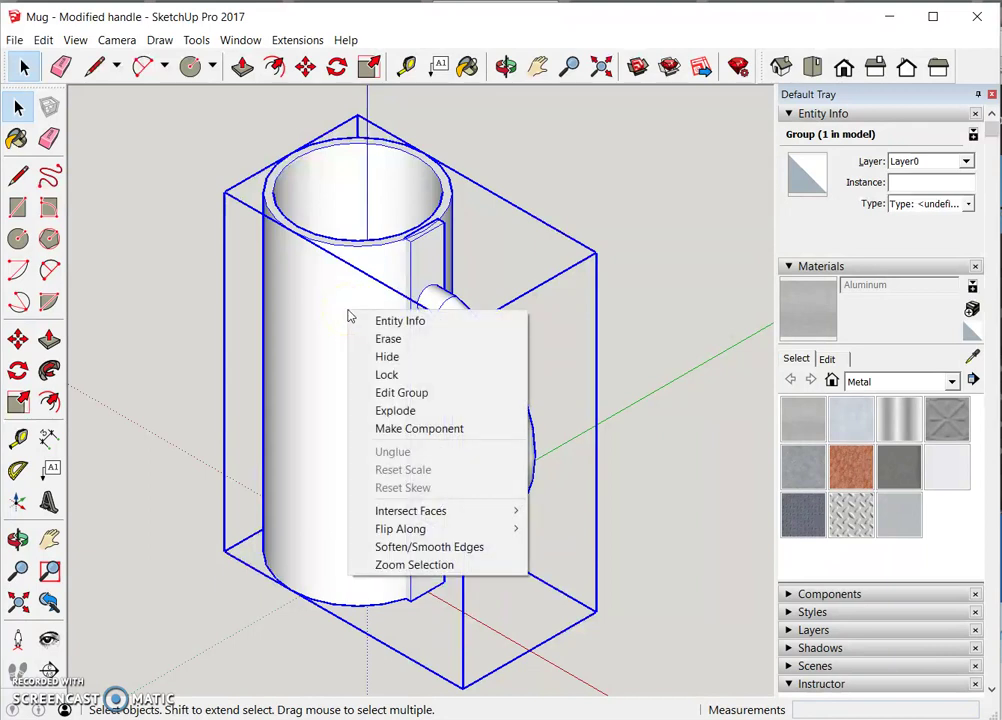
{"action": "left_click", "coordinate": [429, 411]}
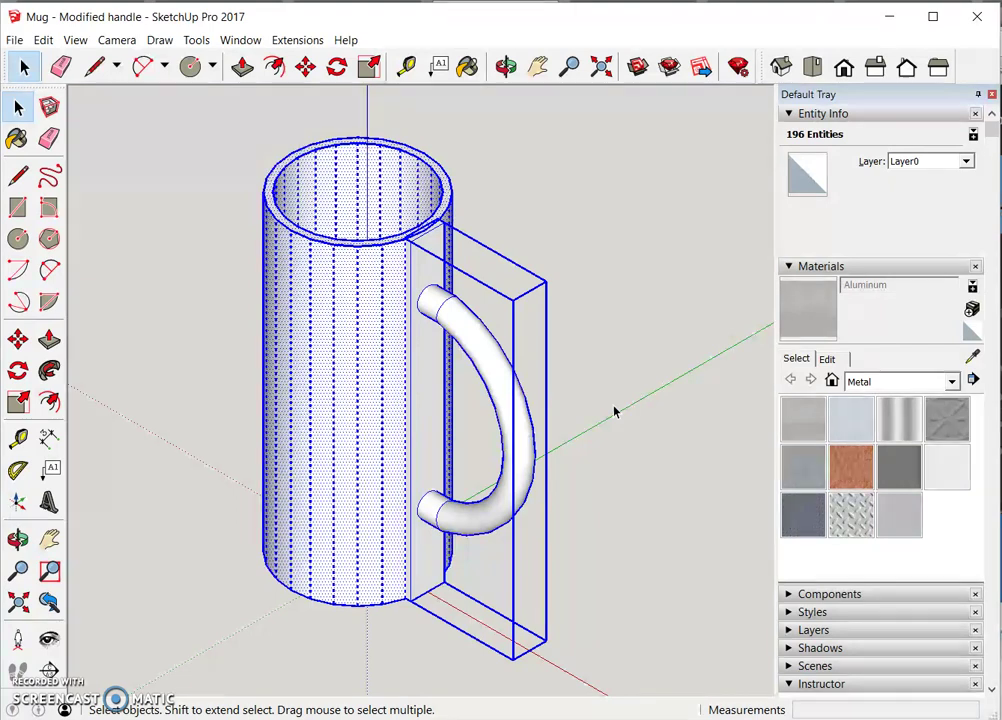
Move the handle group to the right, away from the mug body, and explode it.
{"action": "left_click", "coordinate": [507, 396]}
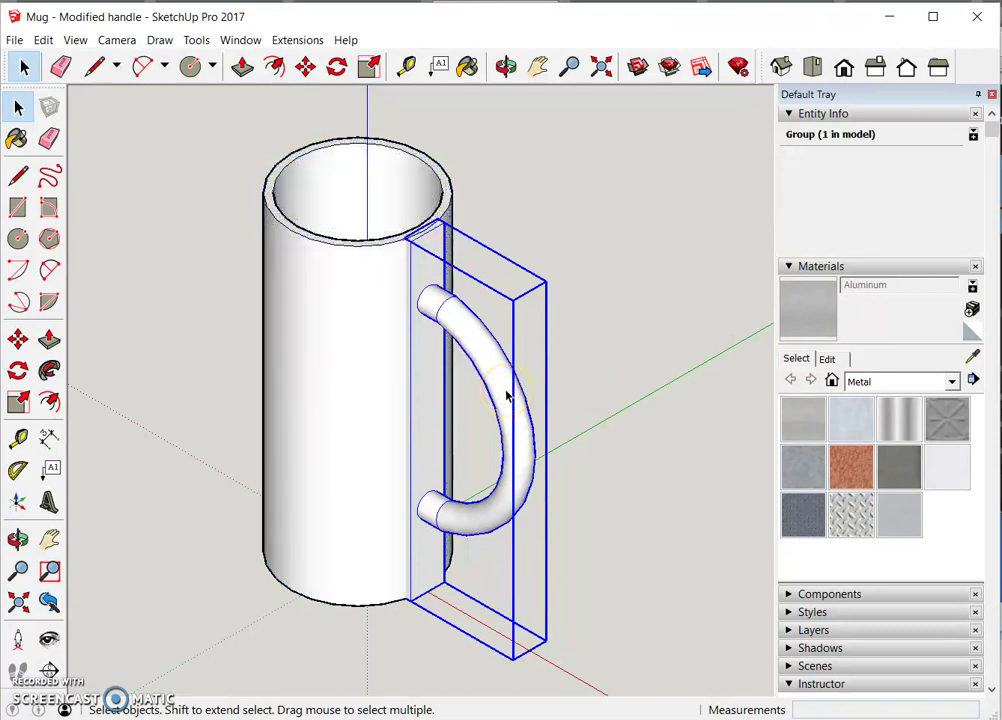
{"action": "left_click", "coordinate": [18, 341]}
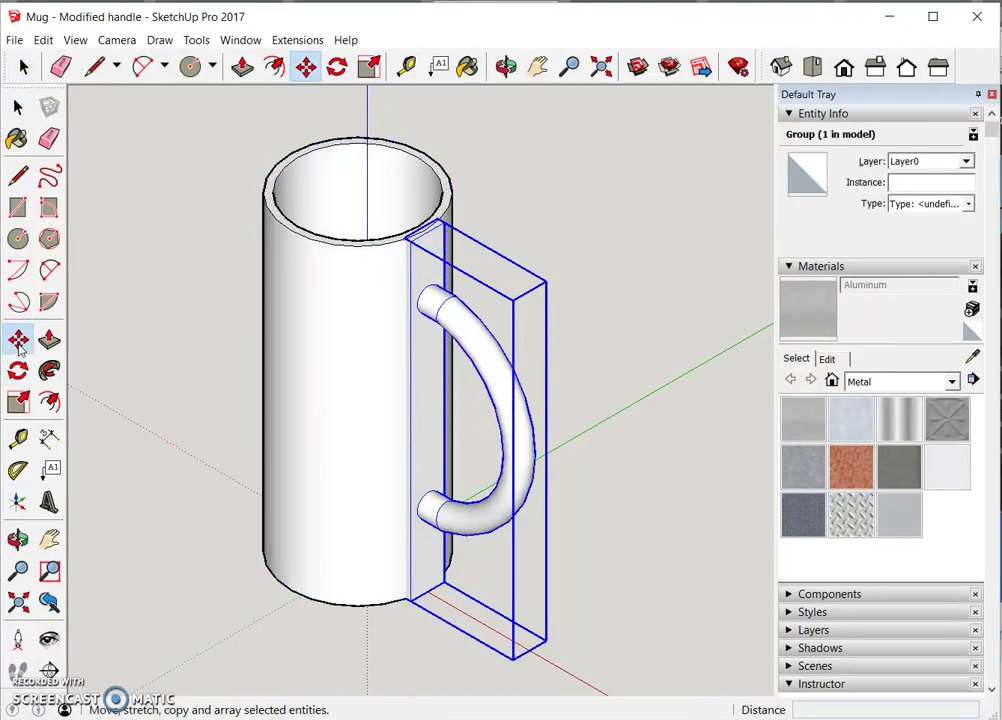
{"action": "left_click", "coordinate": [510, 420]}
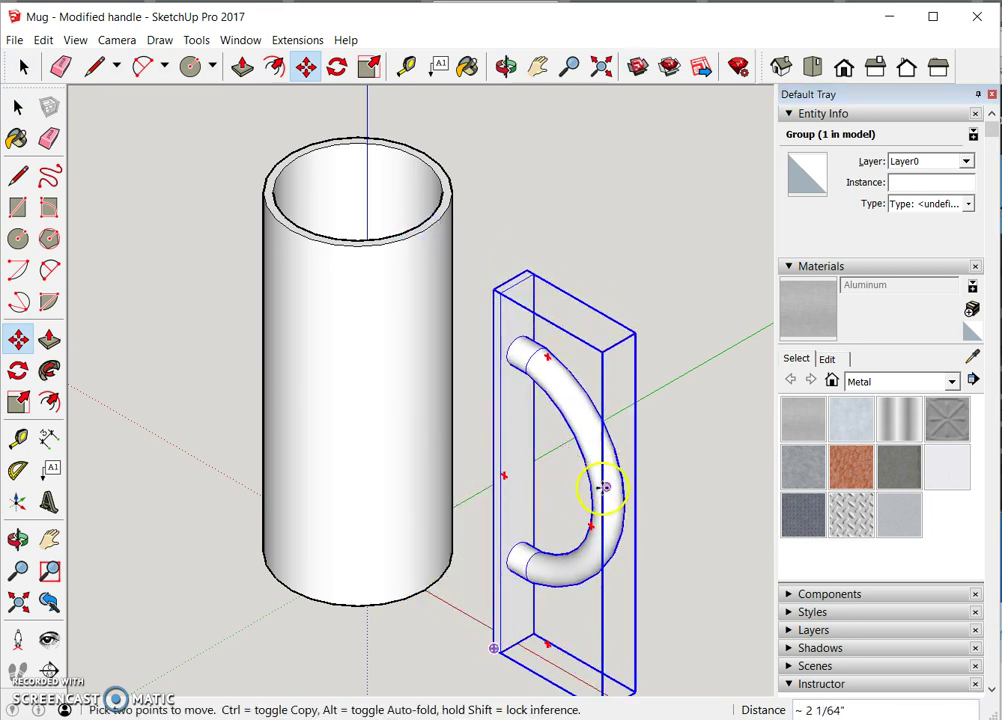
{"action": "left_click", "coordinate": [600, 485]}
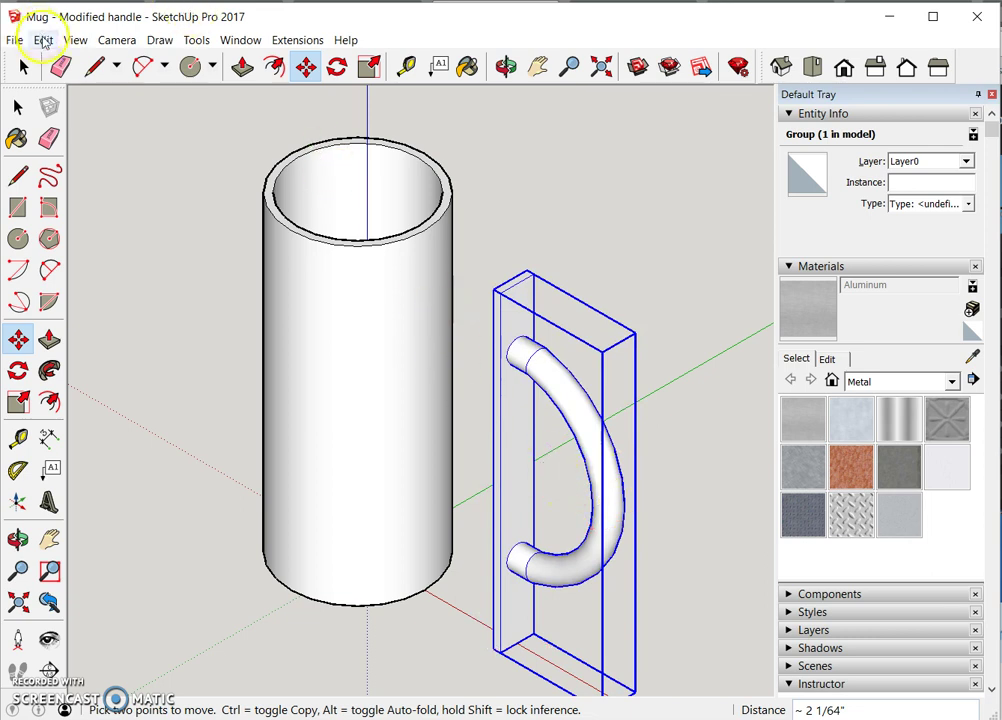
{"action": "right_click", "coordinate": [578, 428]}
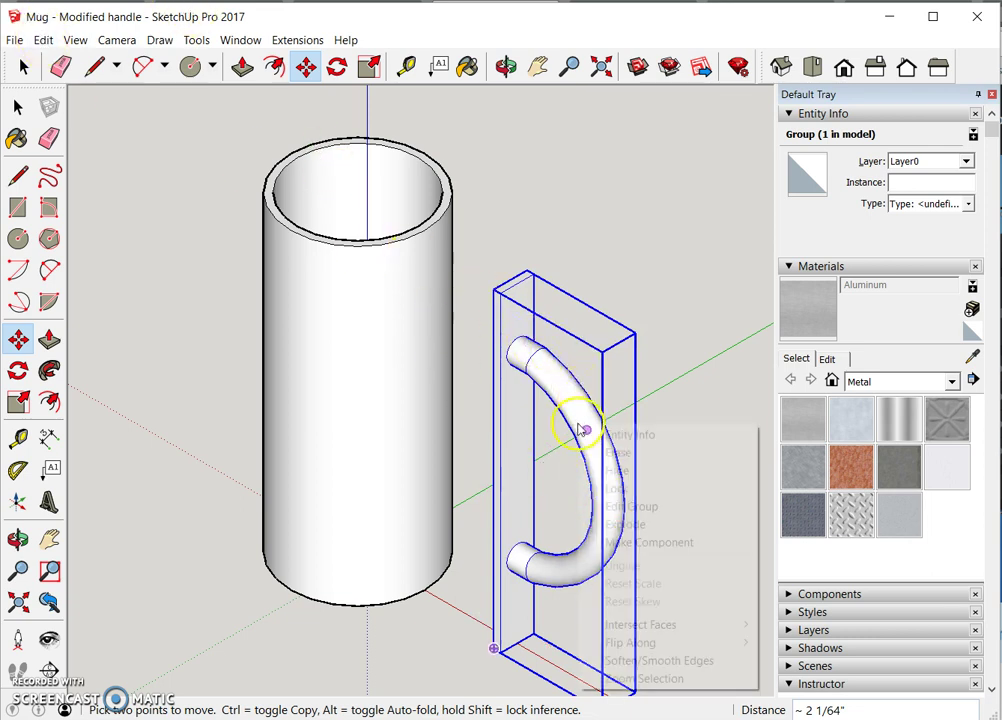
{"action": "left_click", "coordinate": [617, 532]}
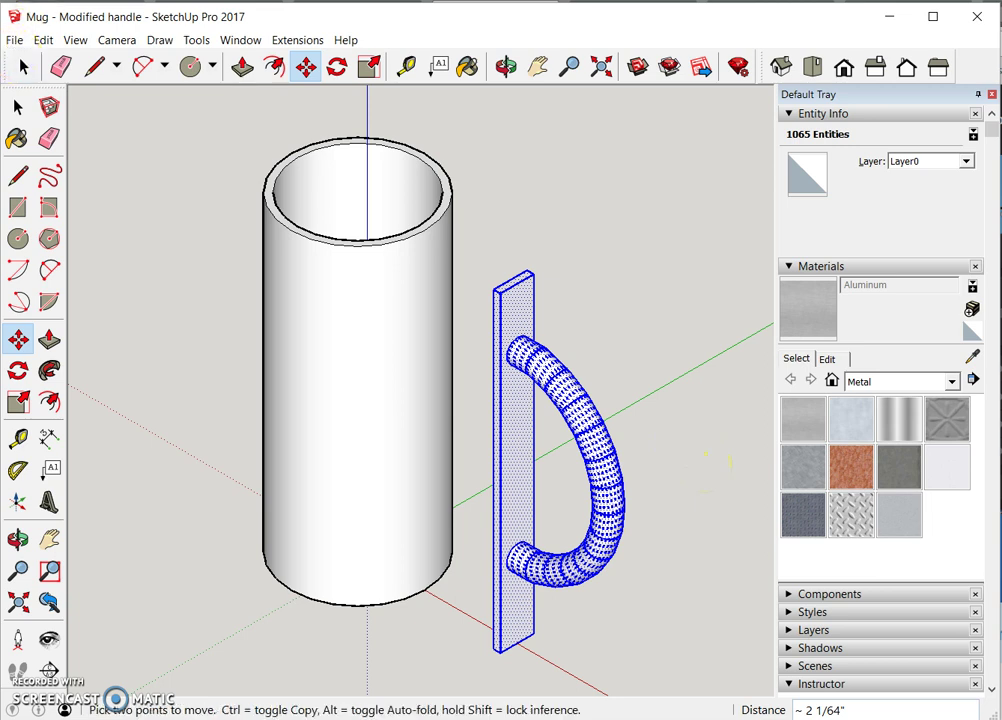
Select the handle's curved tube surface and both end caps, then delete them.
{"action": "left_click", "coordinate": [18, 107]}
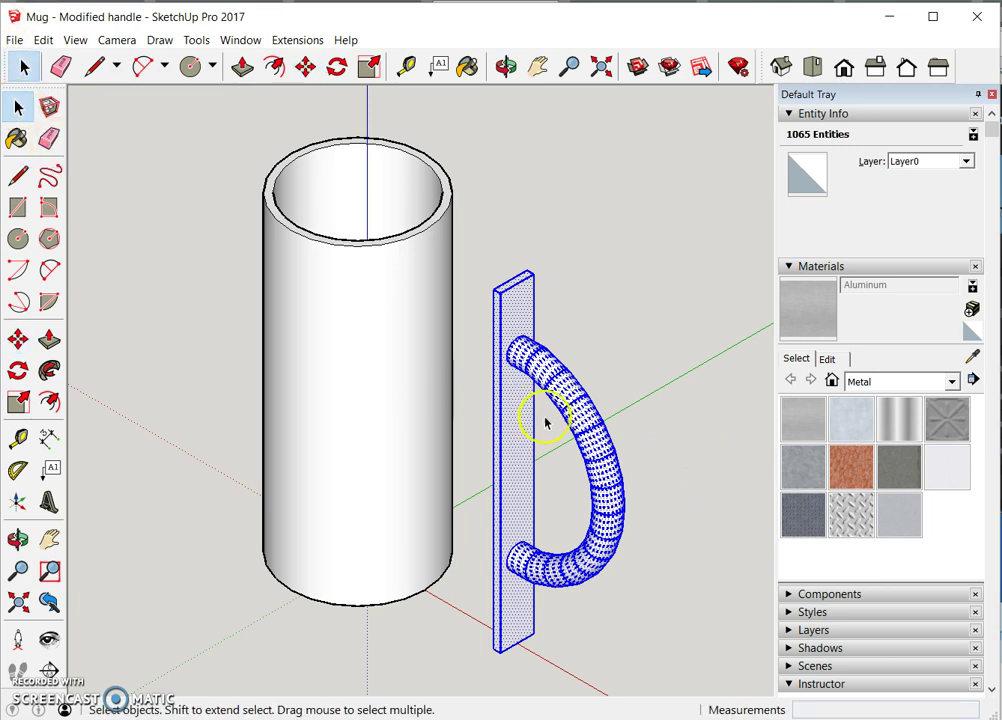
{"action": "left_click", "coordinate": [590, 440]}
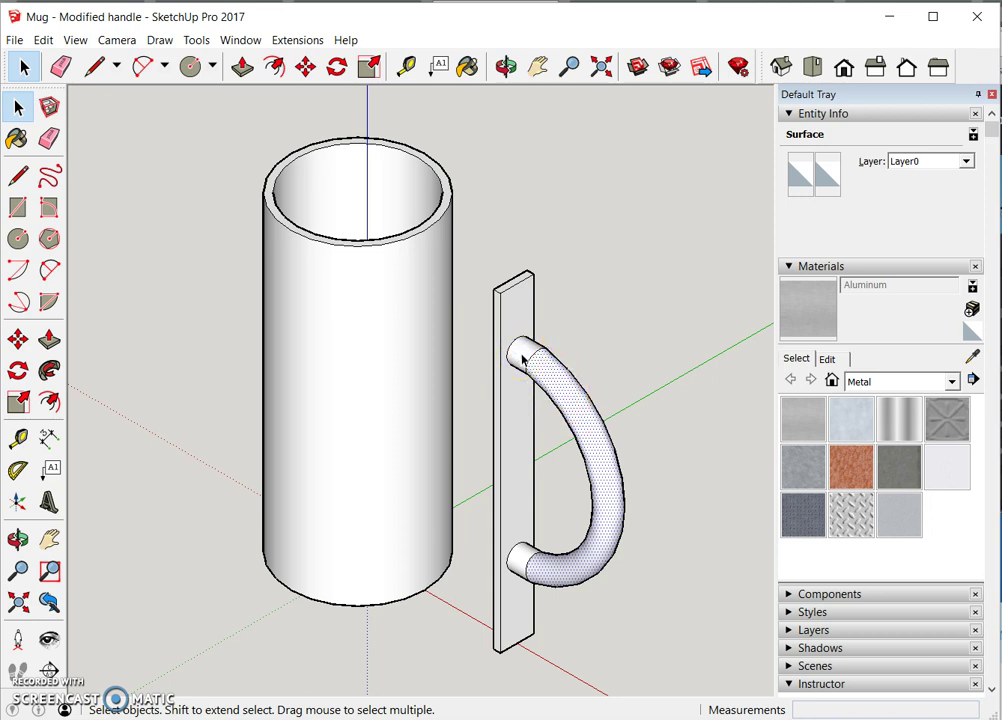
{"action": "left_click", "coordinate": [512, 545], "text": "ctrl"}
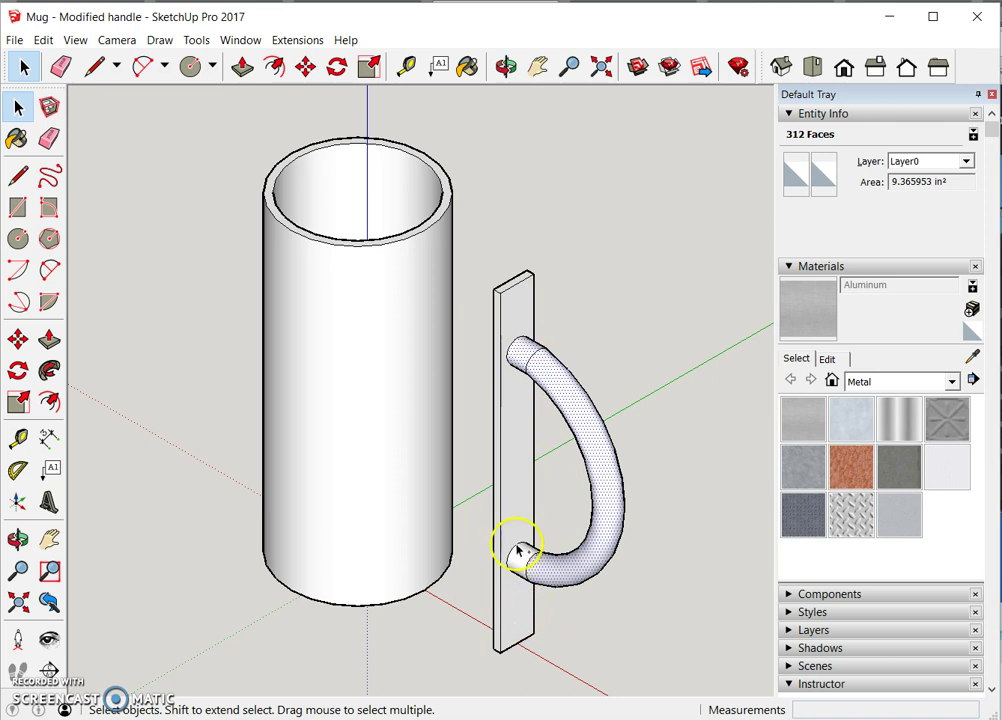
{"action": "left_click", "coordinate": [524, 558], "text": "shift"}
{"action": "left_click", "coordinate": [522, 552], "text": "ctrl"}
{"action": "left_click", "coordinate": [521, 550], "text": "ctrl"}
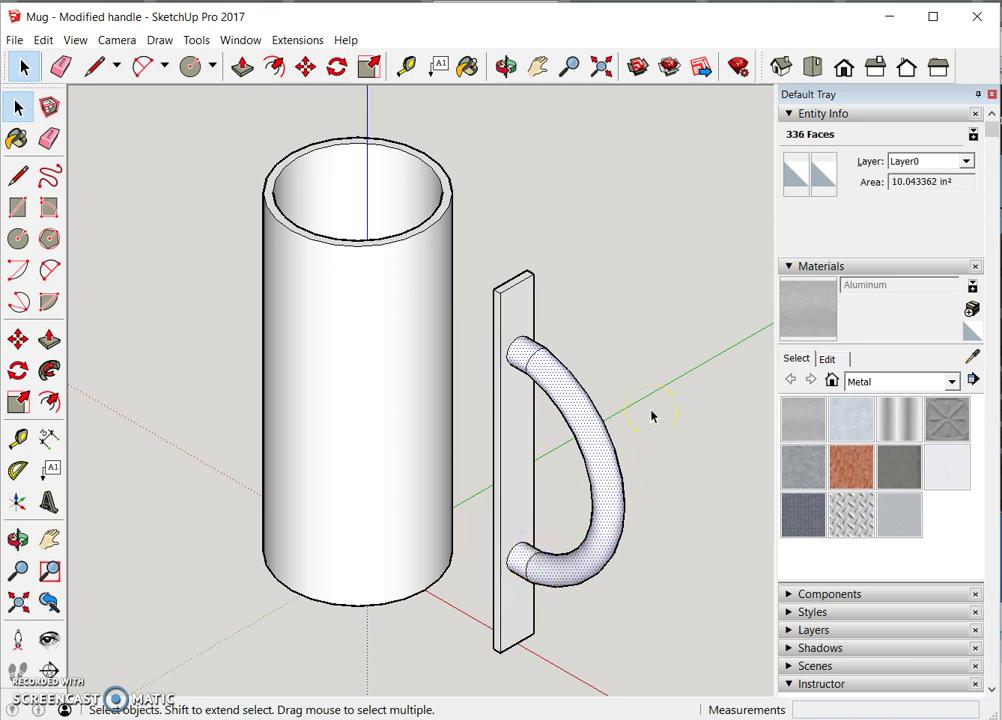
{"action": "key", "text": "Delete"}
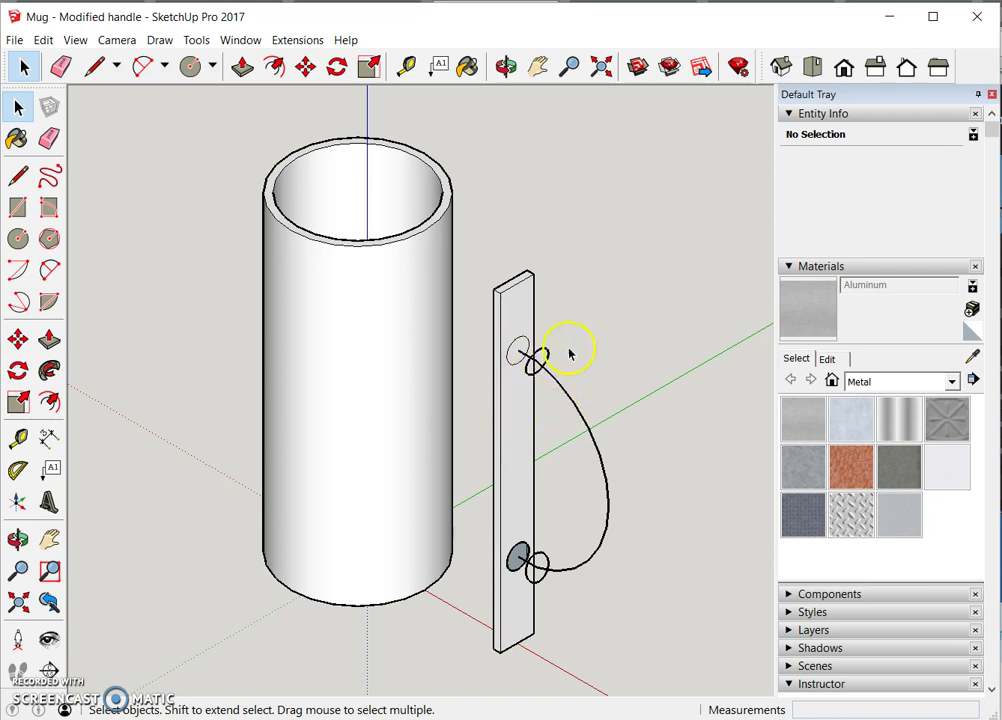
{"action": "scroll", "coordinate": [537, 362], "scroll_direction": "up", "scroll_amount": 8}
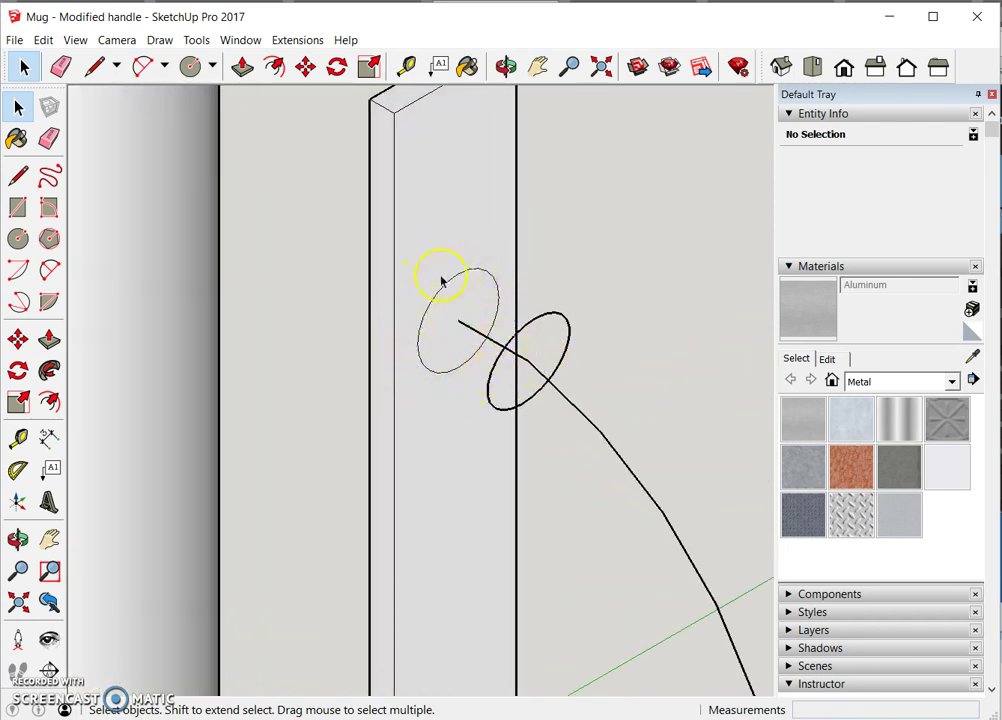
{"action": "left_click", "coordinate": [539, 326]}
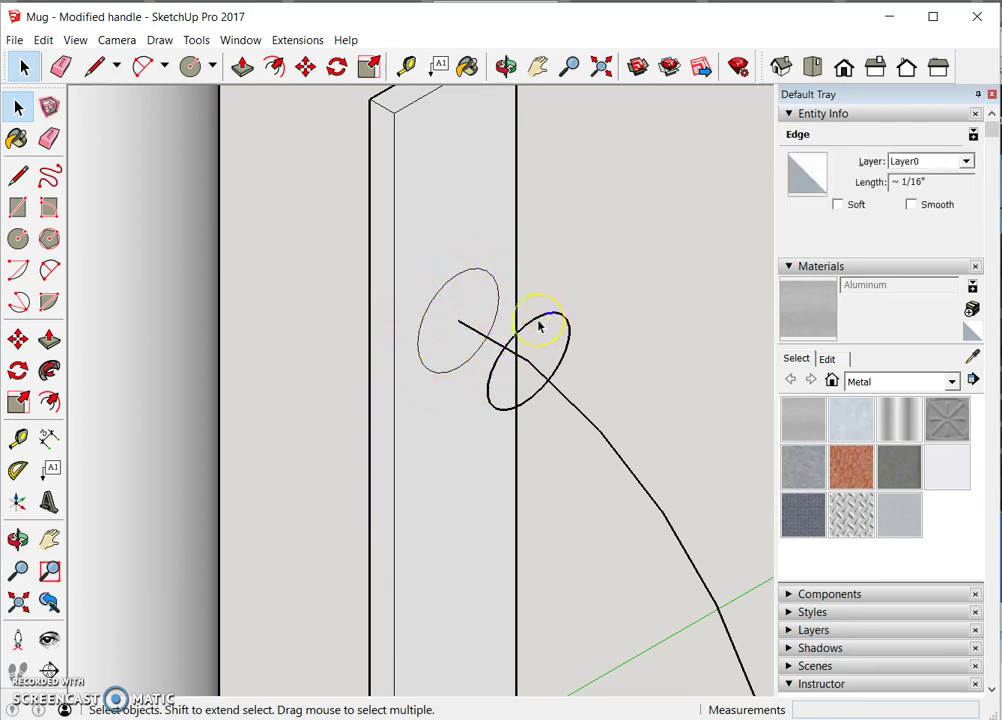
{"action": "left_click", "coordinate": [539, 326]}
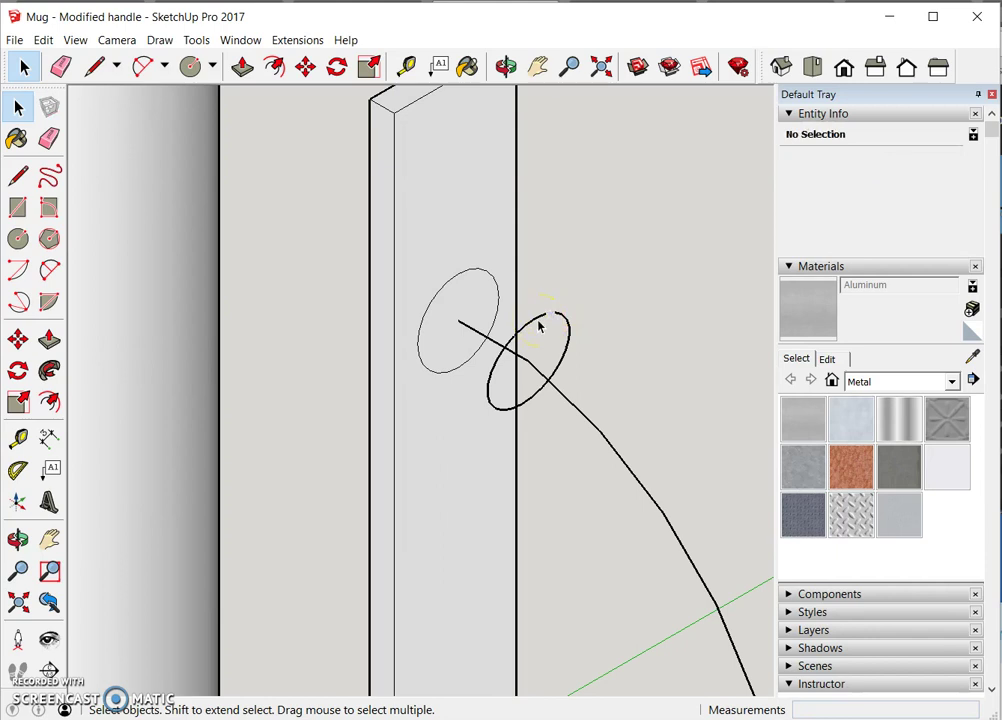
{"action": "left_click", "coordinate": [545, 322]}
{"action": "left_click", "coordinate": [538, 313]}
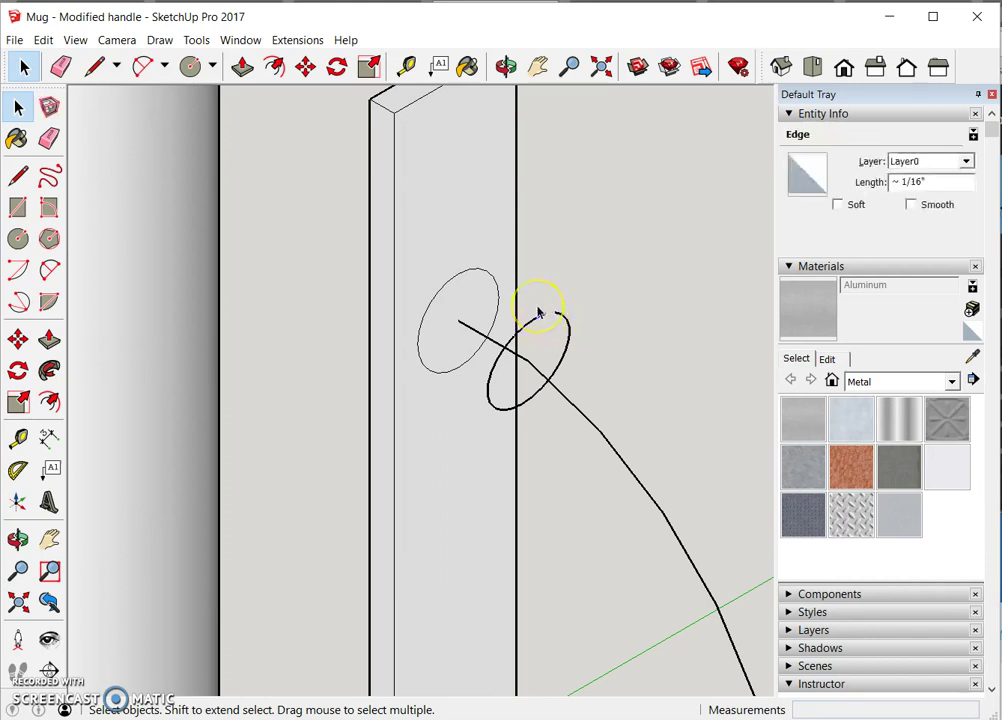
{"action": "key", "text": "Delete"}
{"action": "left_click", "coordinate": [537, 309]}
{"action": "left_click", "coordinate": [581, 334]}
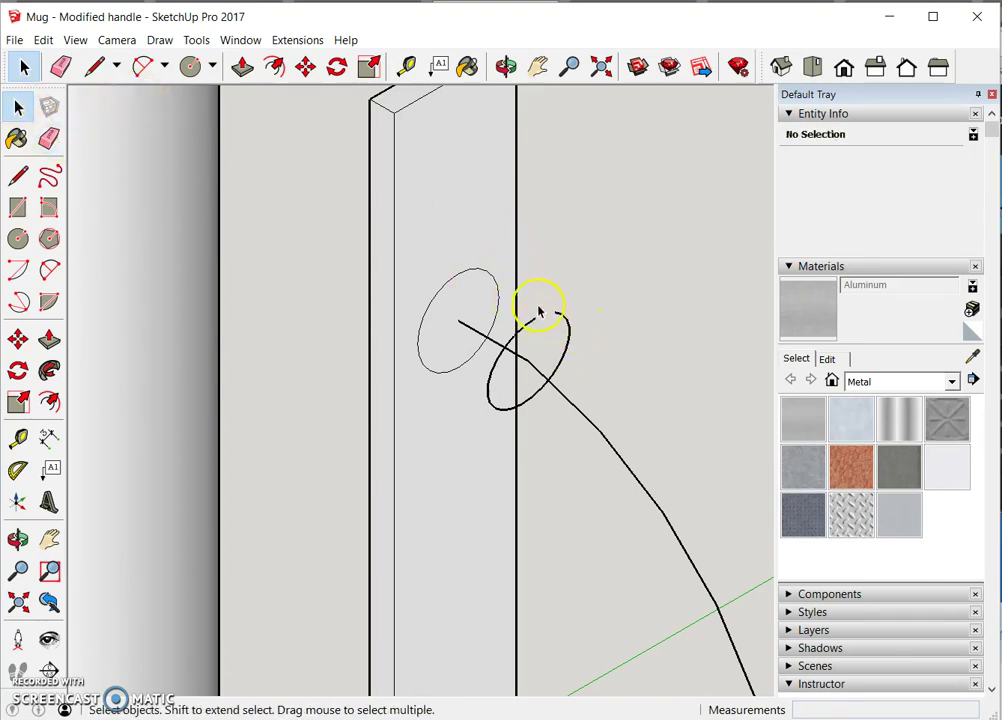
{"action": "left_click_drag", "start_coordinate": [535, 301], "coordinate": [621, 371]}
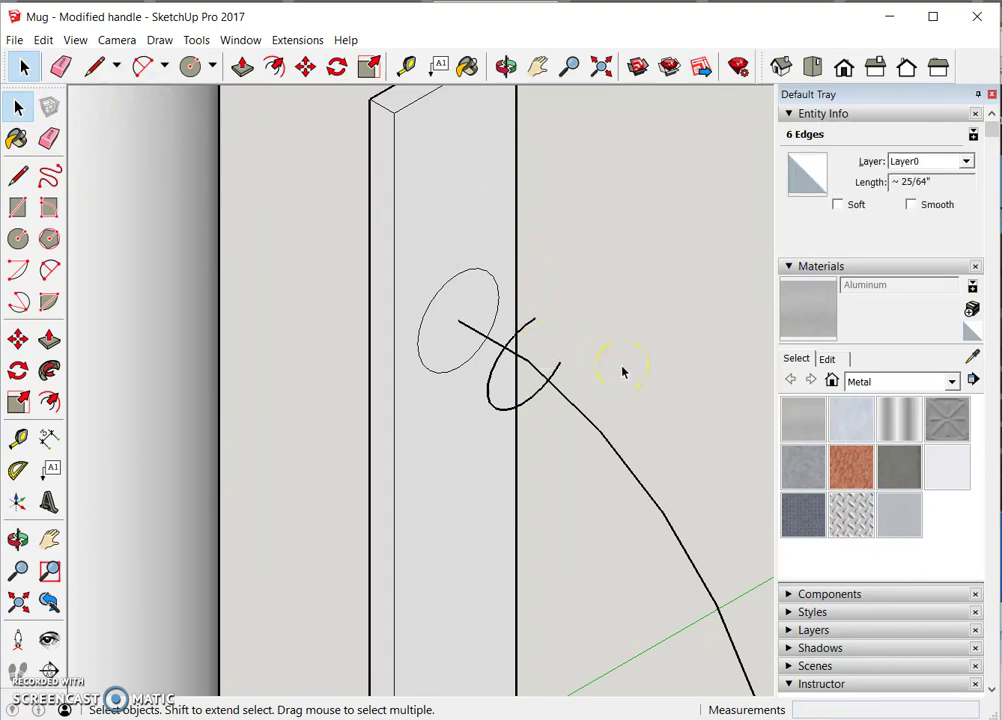
{"action": "key", "text": "Delete"}
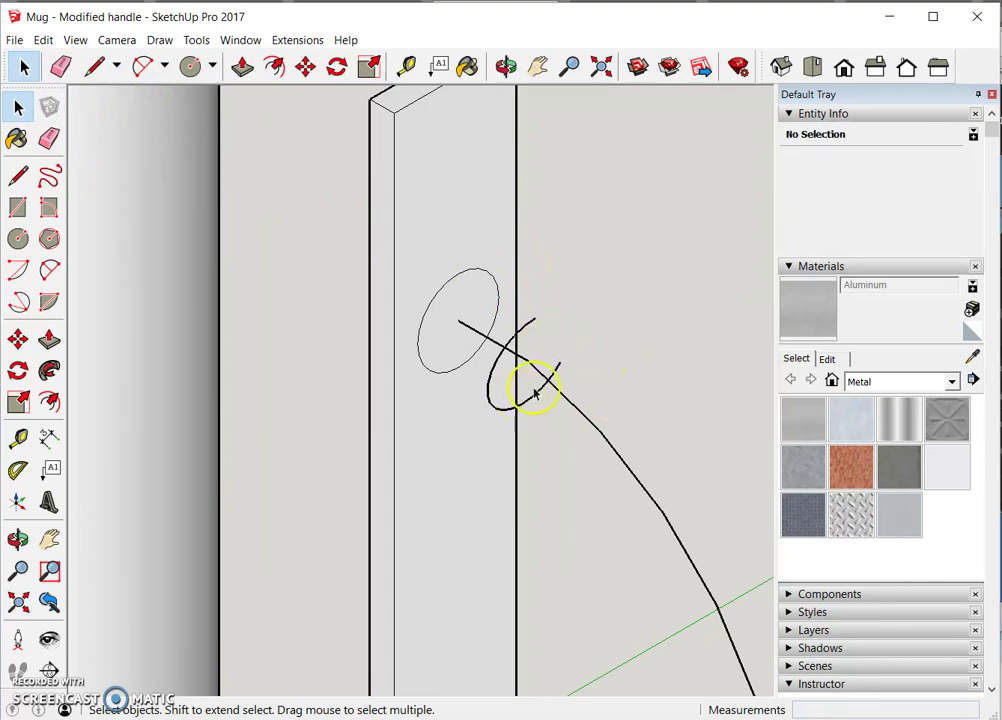
{"action": "left_click_drag", "start_coordinate": [523, 382], "coordinate": [546, 422]}
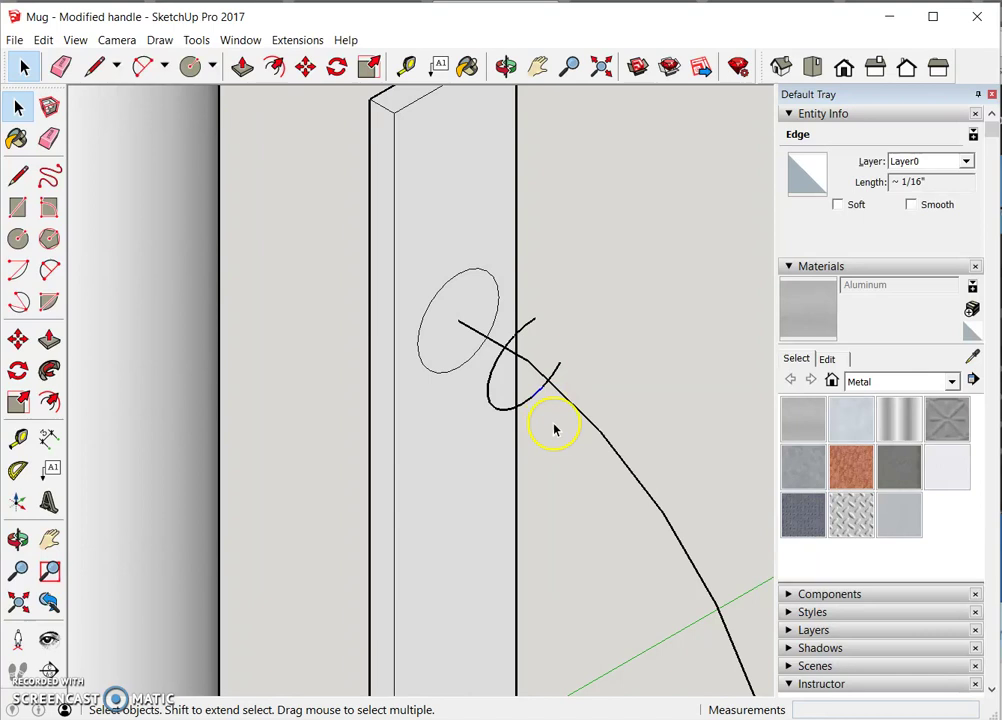
{"action": "left_click", "coordinate": [554, 430]}
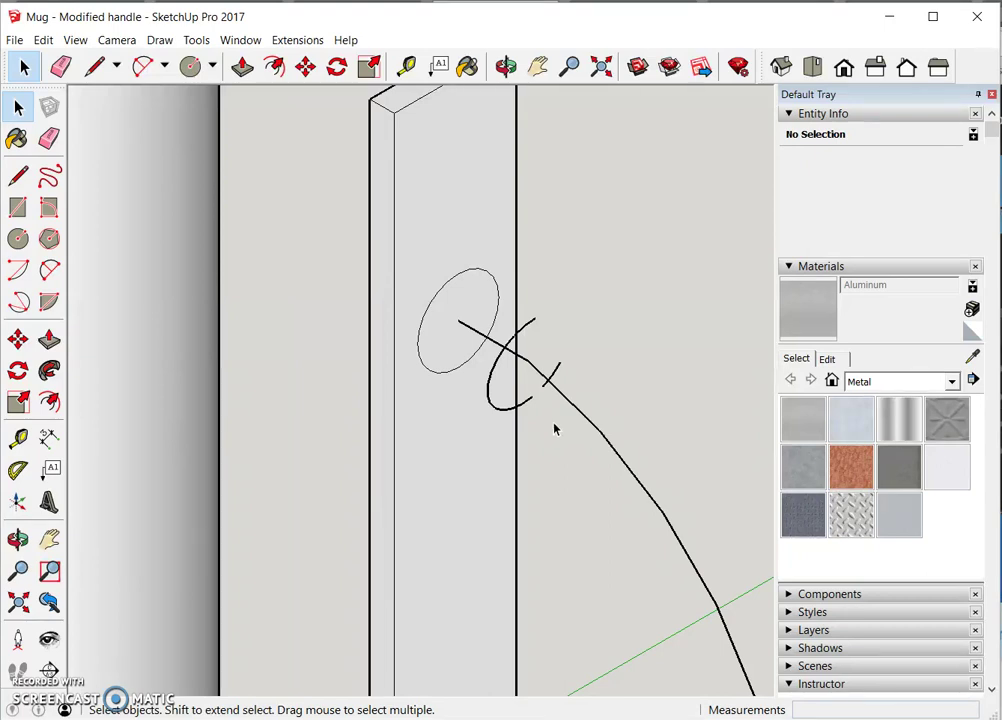
{"action": "left_click", "coordinate": [313, 476]}
{"action": "scroll", "coordinate": [270, 300], "scroll_direction": "down", "scroll_amount": 5}
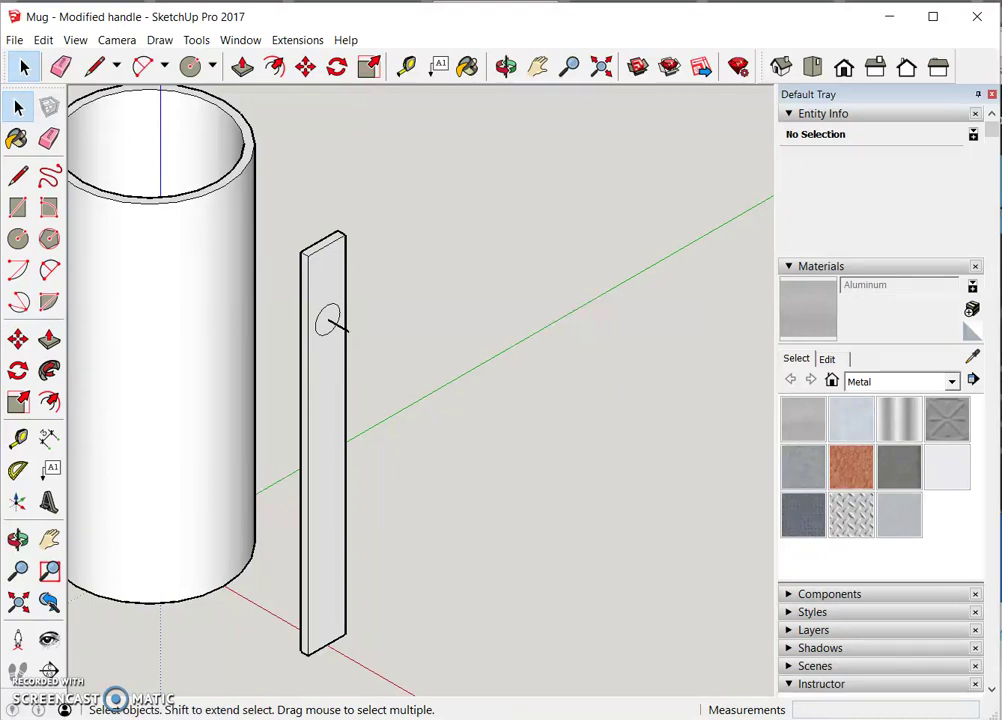
{"action": "left_click", "coordinate": [335, 326]}
{"action": "scroll", "coordinate": [354, 346], "scroll_direction": "up", "scroll_amount": 3}
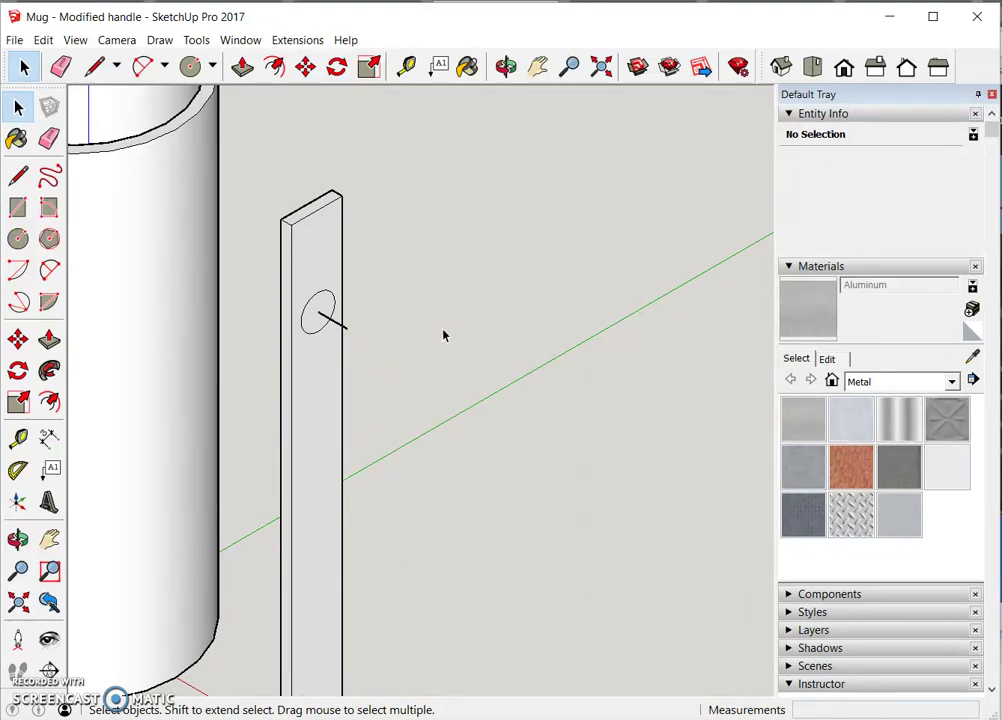
{"action": "left_click", "coordinate": [540, 330]}
In front view, draw a large 2-point arc from the boss line's end, bulging outward to the right.
{"action": "left_click", "coordinate": [845, 68]}
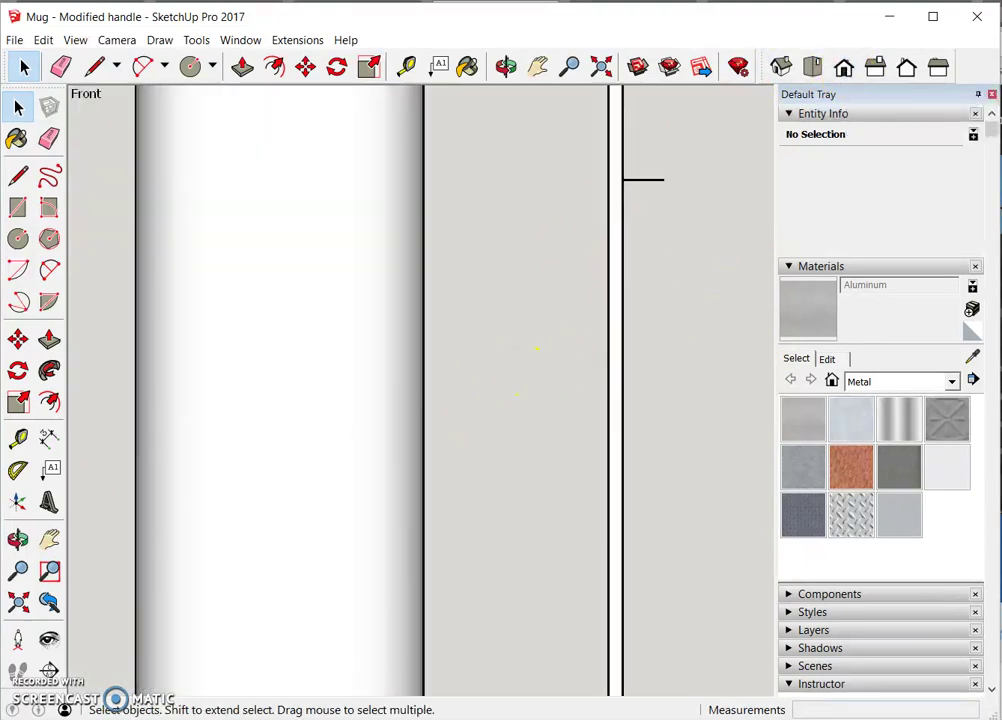
{"action": "left_click", "coordinate": [49, 541]}
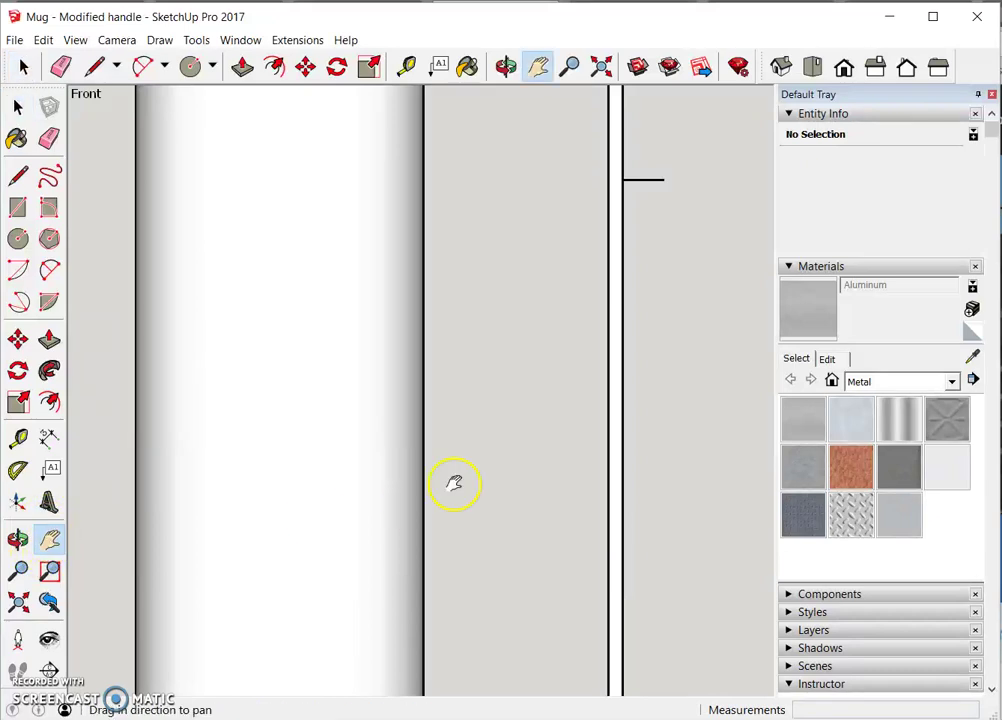
{"action": "left_click_drag", "start_coordinate": [523, 432], "coordinate": [324, 365]}
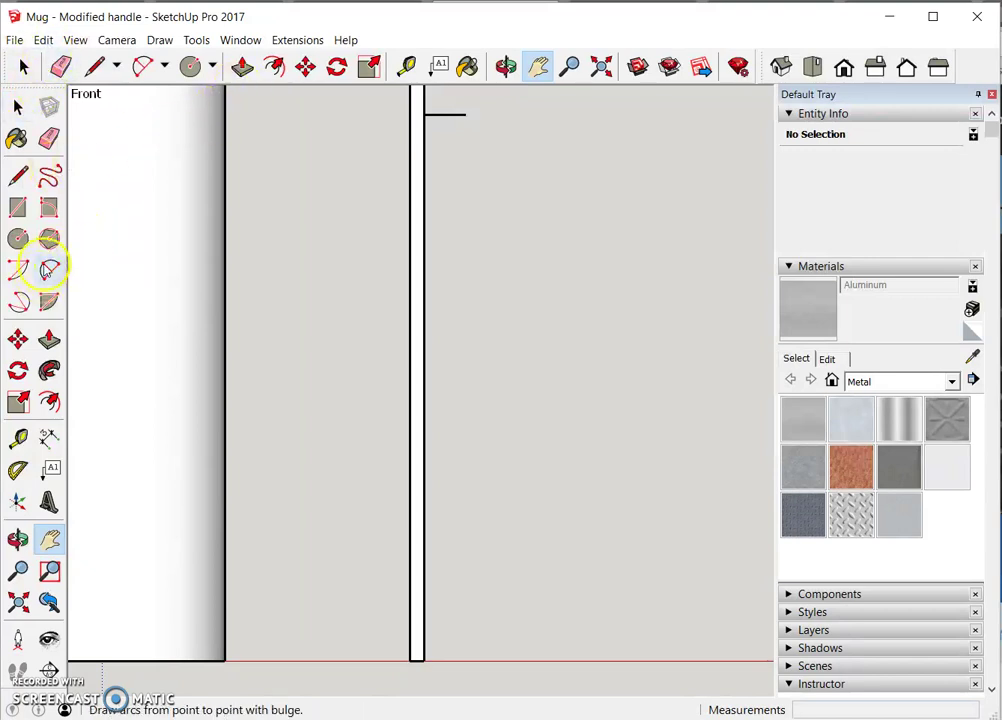
{"action": "left_click", "coordinate": [49, 270]}
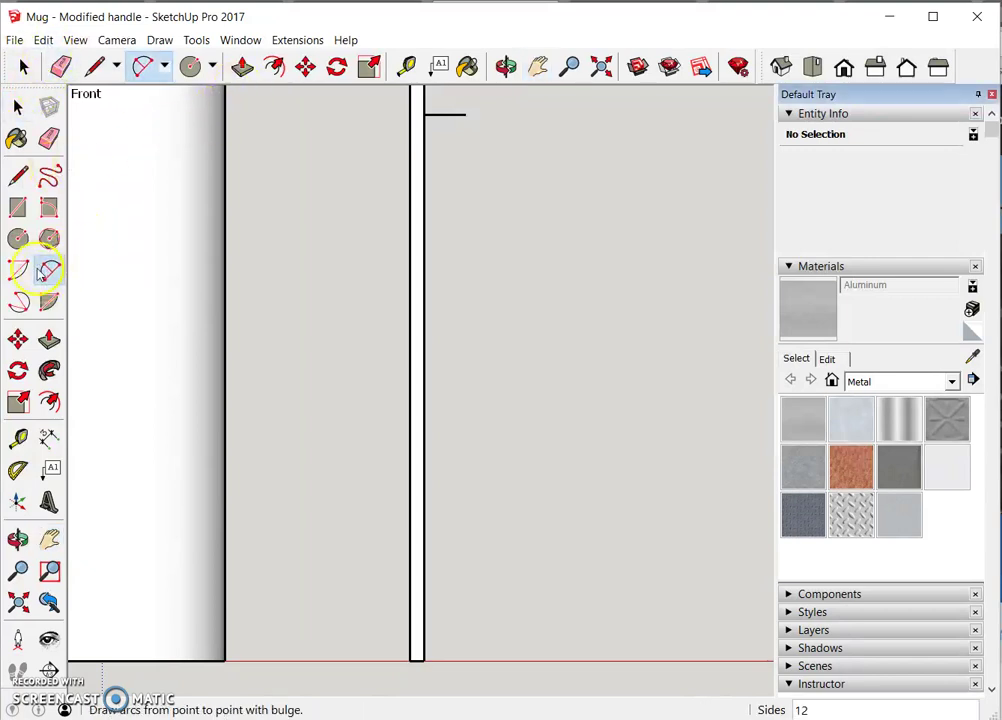
{"action": "left_click", "coordinate": [465, 113]}
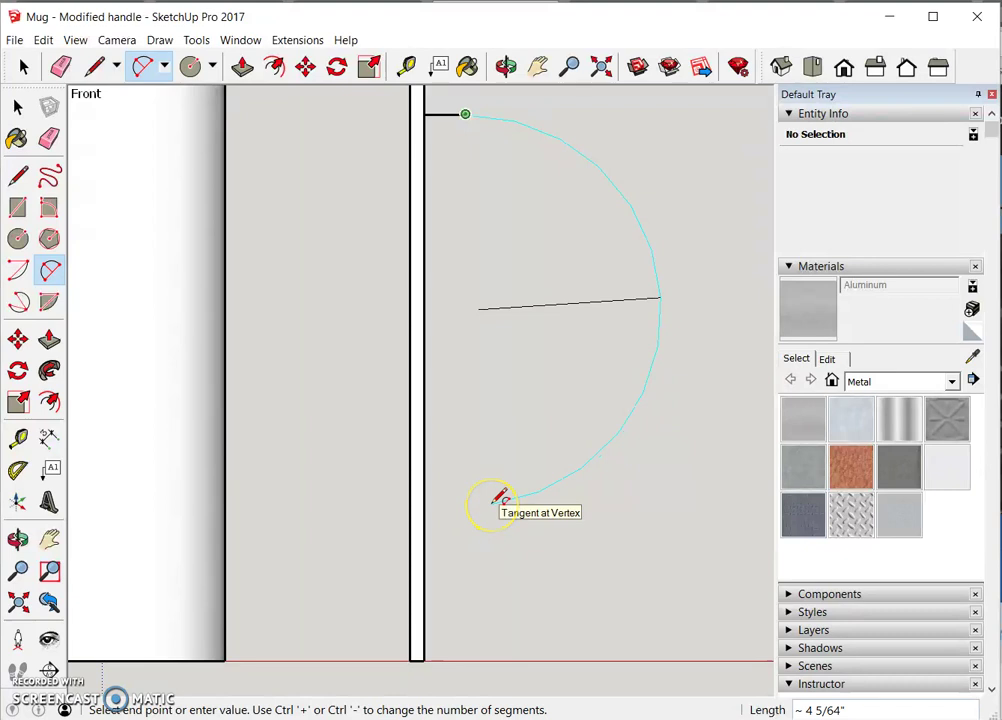
{"action": "left_click_drag", "start_coordinate": [501, 497], "coordinate": [598, 474]}
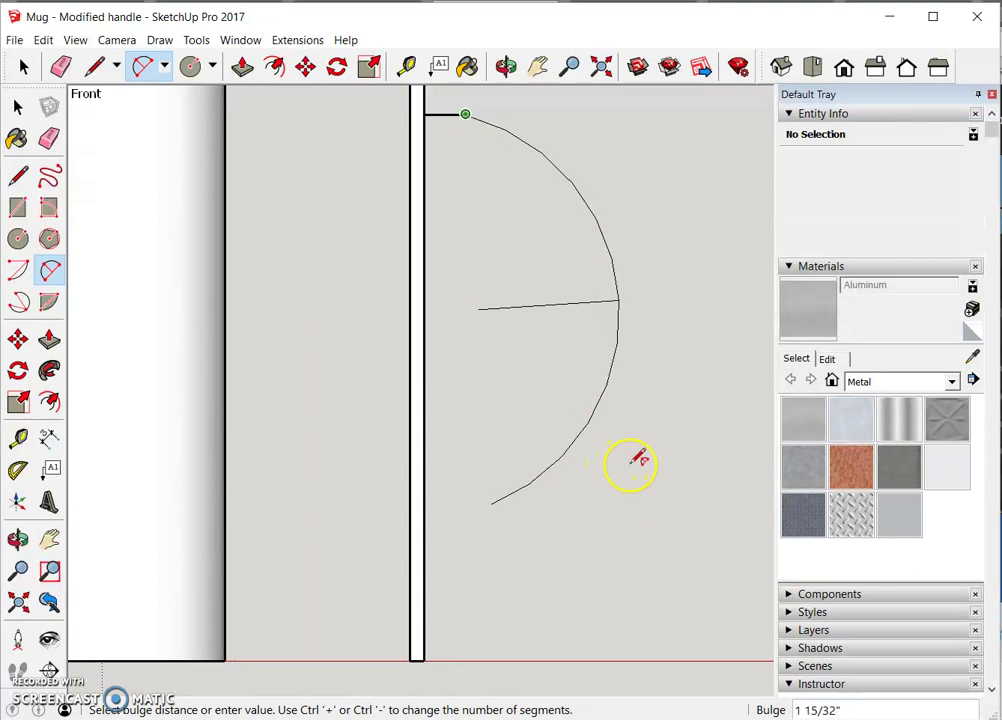
{"action": "left_click", "coordinate": [632, 463]}
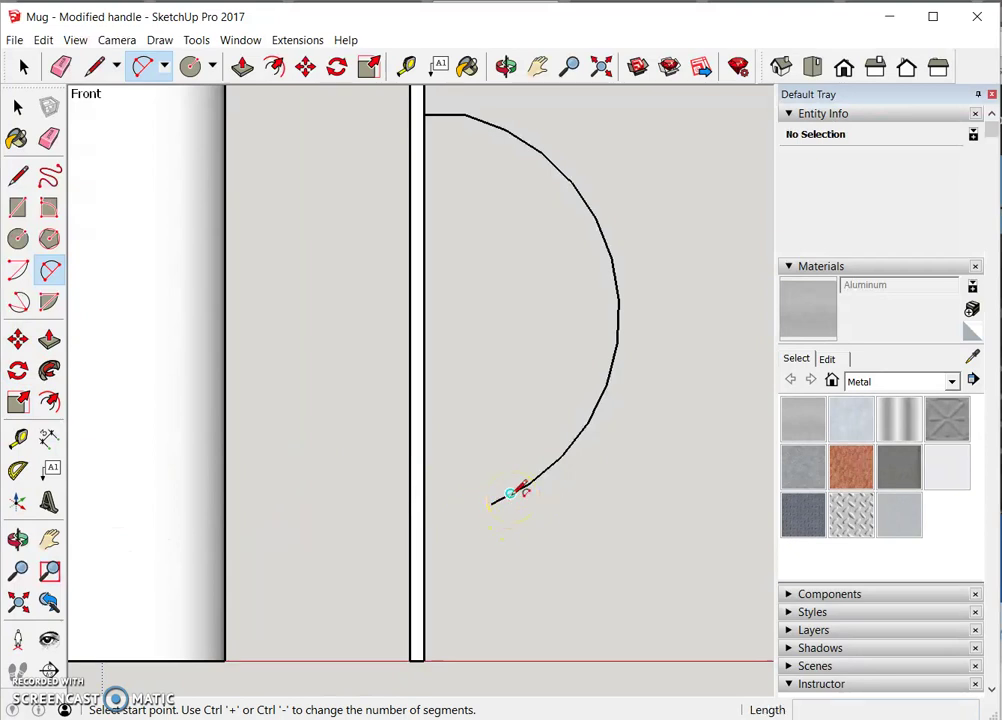
Add a small arc at the large arc's lower end that curls back inward.
{"action": "left_click", "coordinate": [510, 494]}
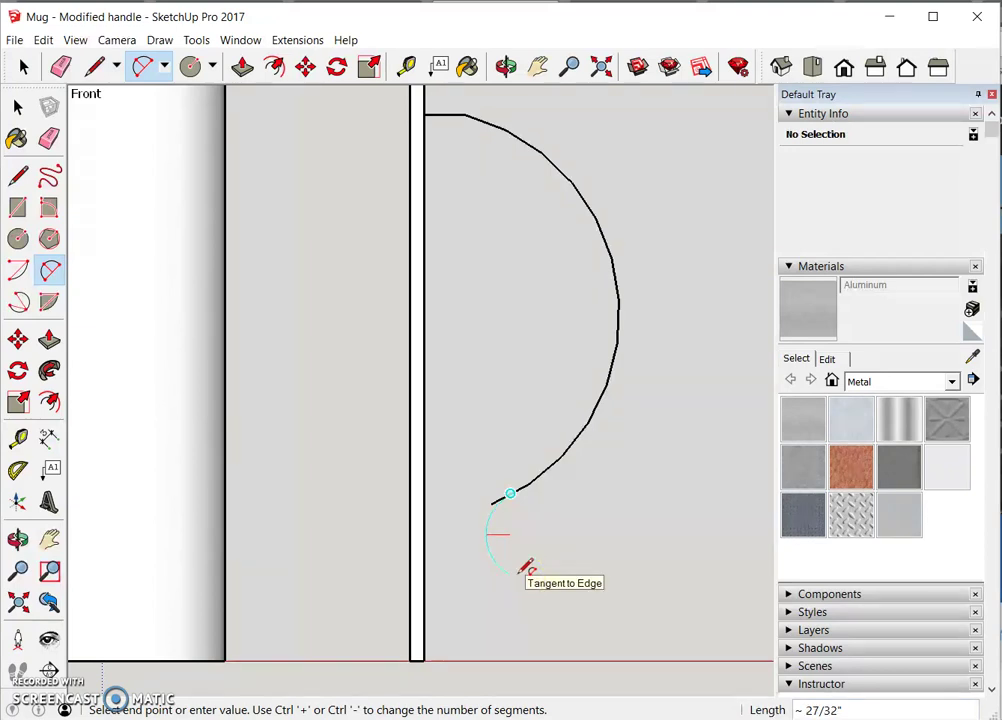
{"action": "left_click", "coordinate": [513, 574]}
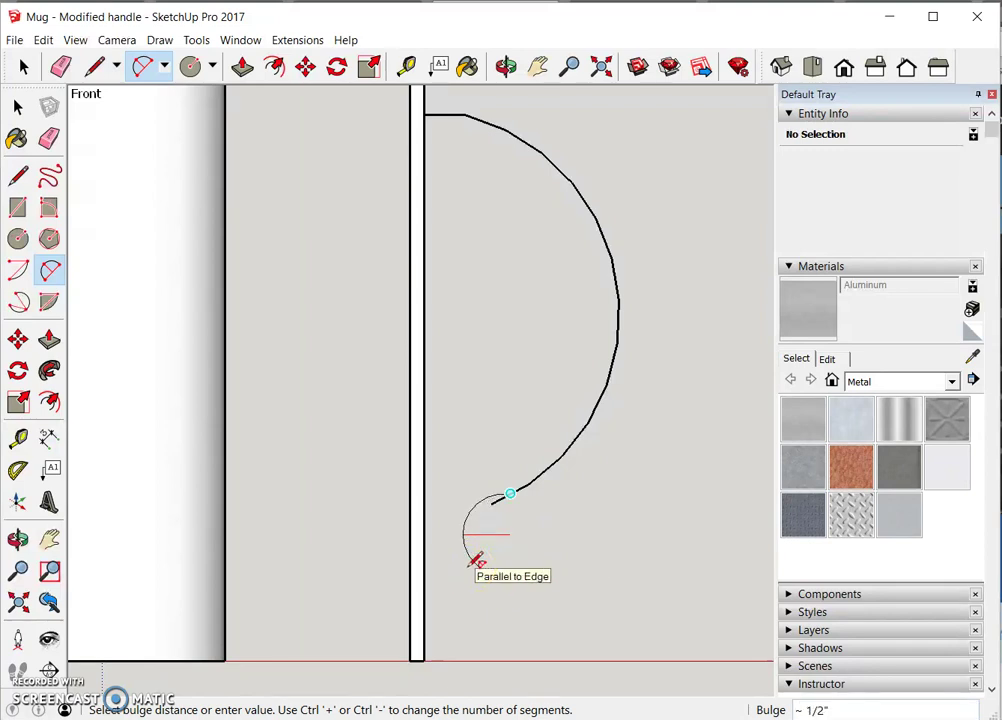
{"action": "left_click", "coordinate": [479, 566]}
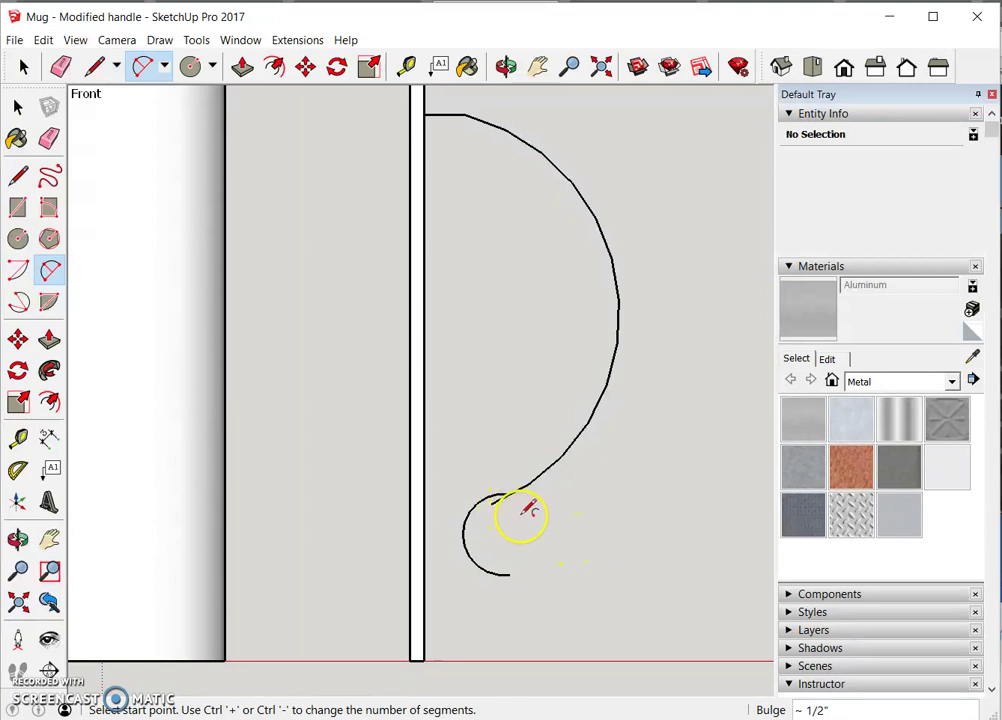
Zoom in on the curl and delete the stray short arc edge inside it.
{"action": "scroll", "coordinate": [528, 511], "scroll_direction": "up", "scroll_amount": 6}
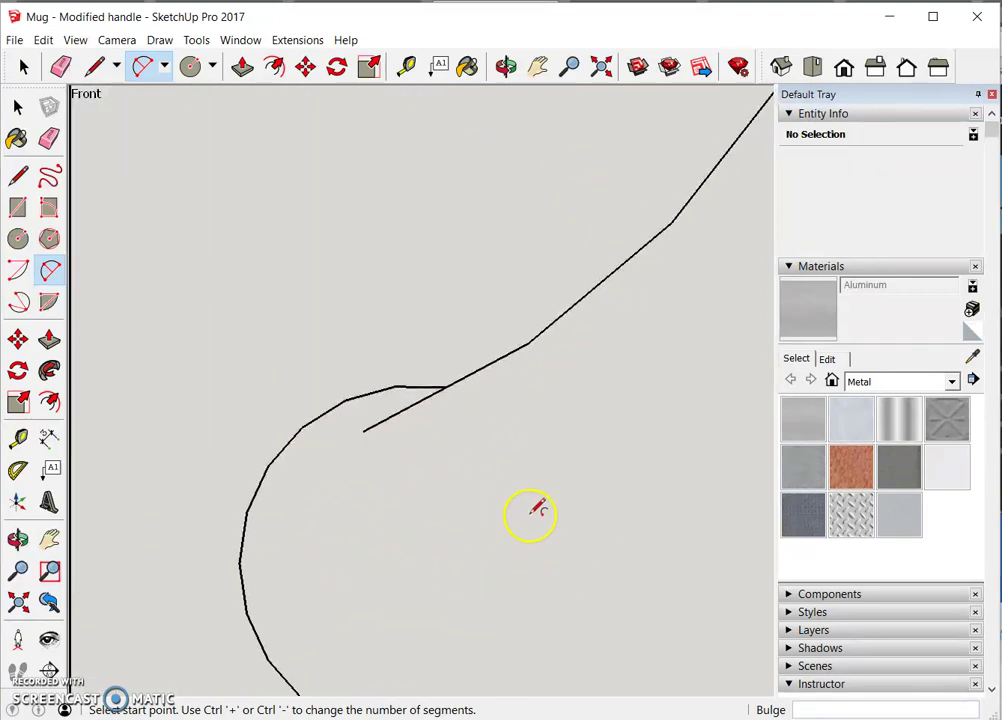
{"action": "scroll", "coordinate": [537, 509], "scroll_direction": "up", "scroll_amount": 1}
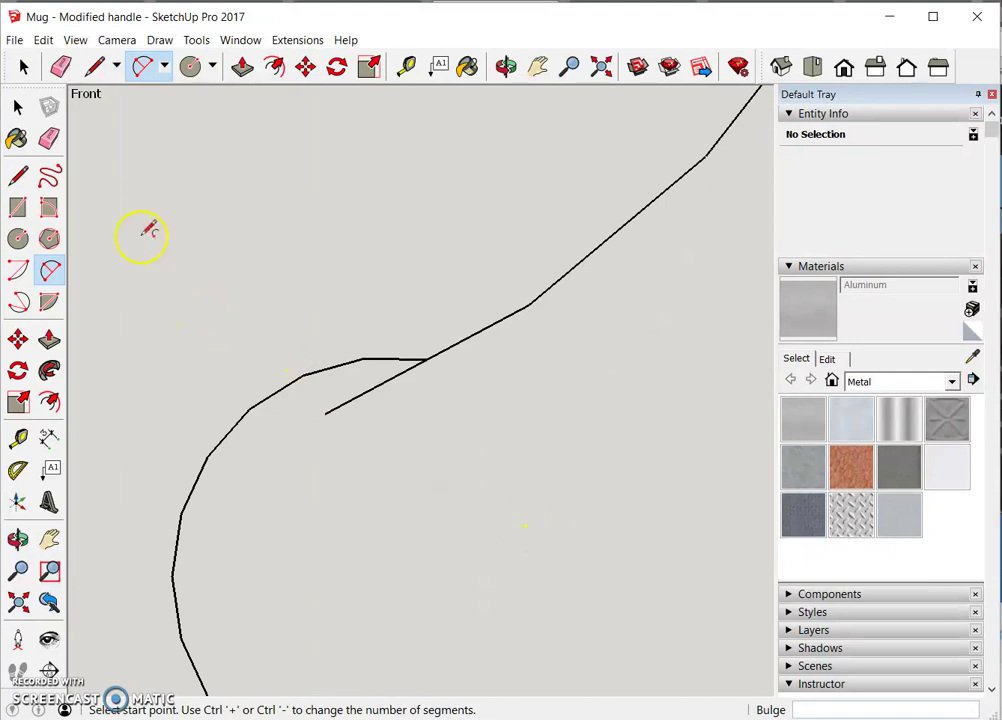
{"action": "left_click", "coordinate": [24, 66]}
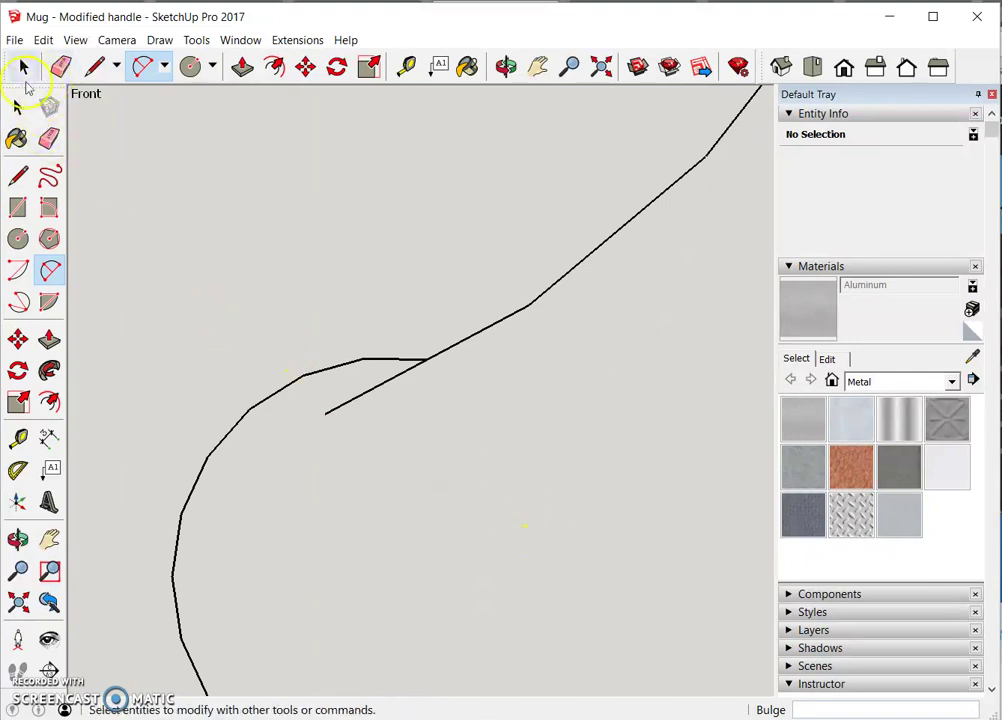
{"action": "left_click", "coordinate": [355, 401]}
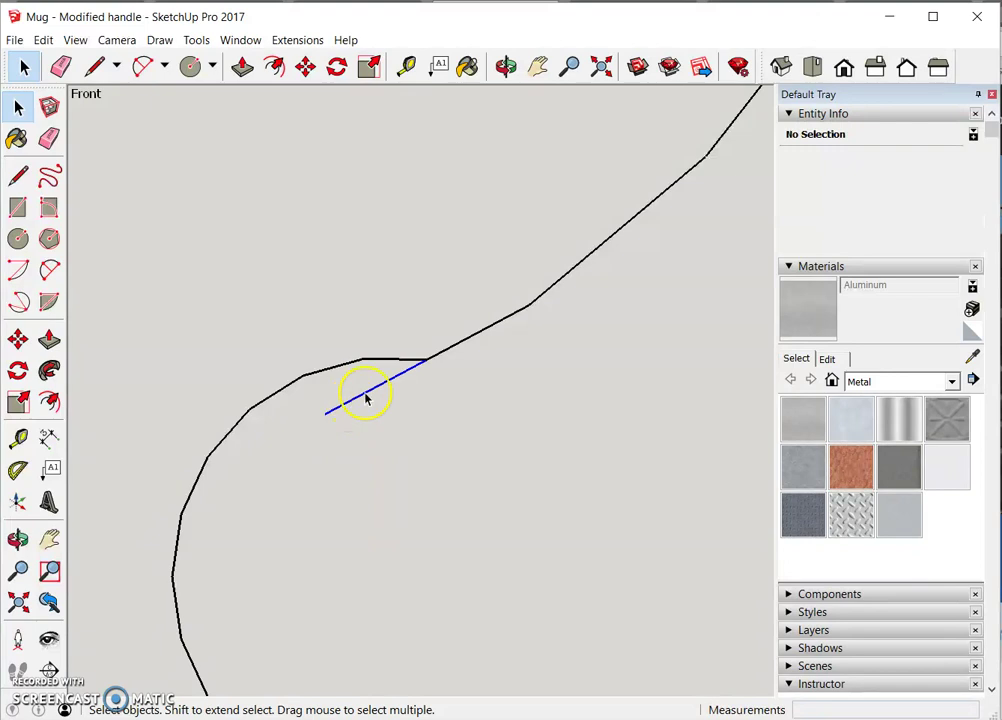
{"action": "key", "text": "Delete"}
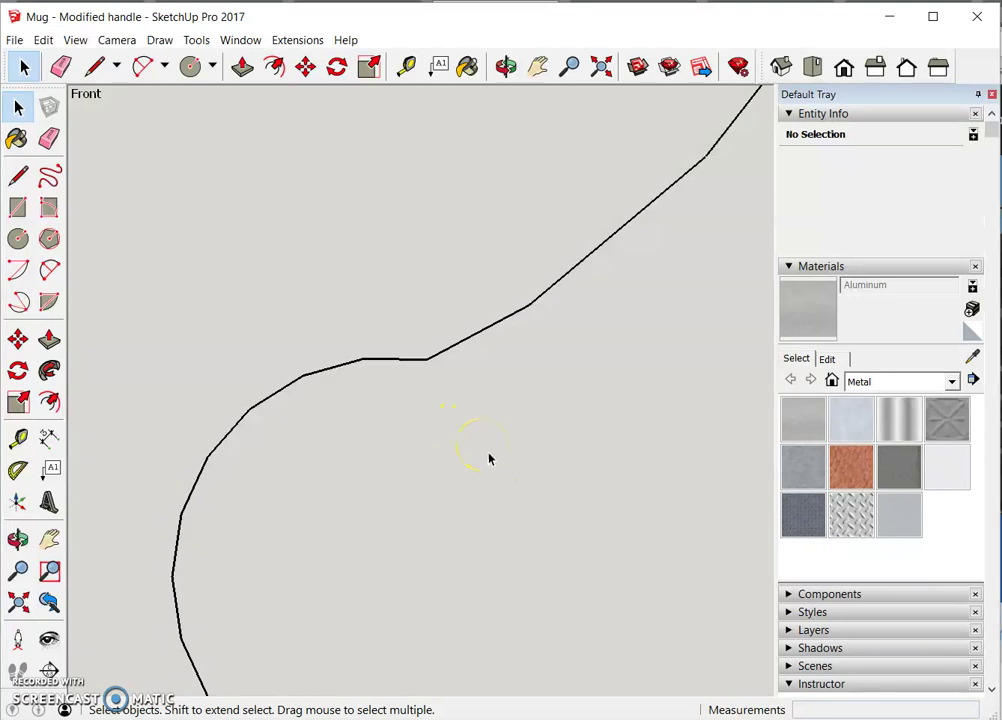
{"action": "scroll", "coordinate": [488, 462], "scroll_direction": "down", "scroll_amount": 6}
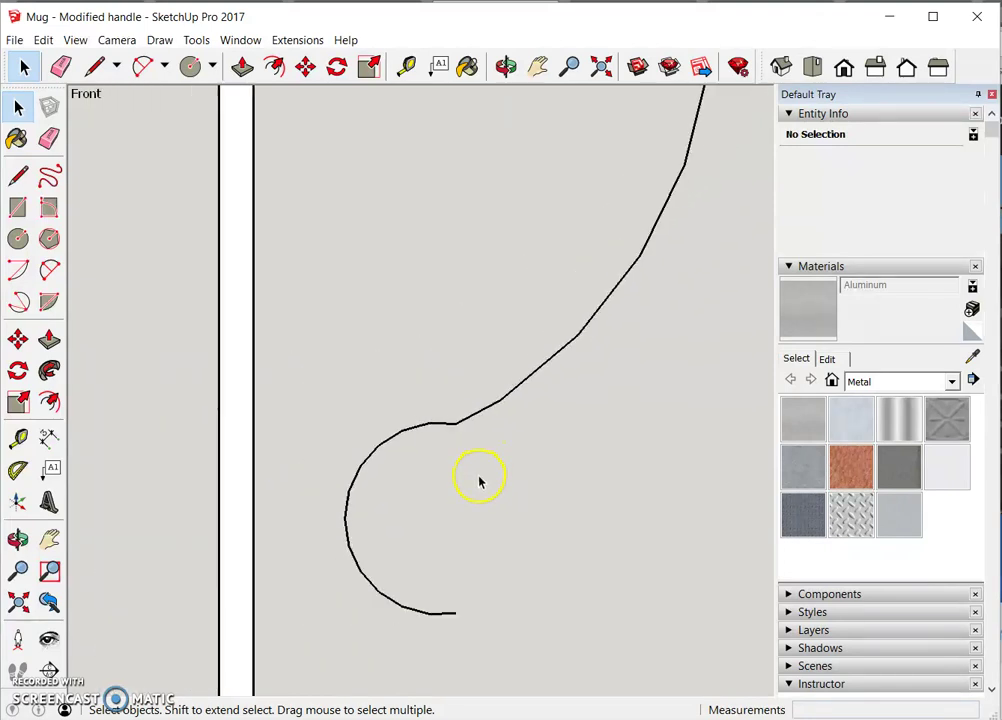
{"action": "scroll", "coordinate": [479, 482], "scroll_direction": "down", "scroll_amount": 5}
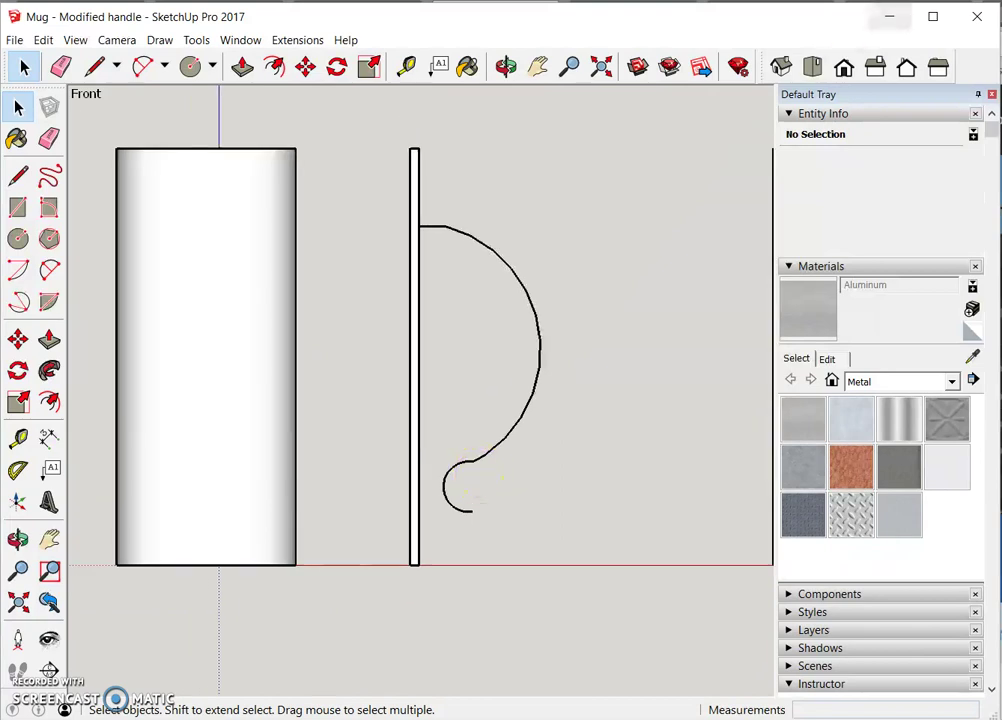
In isometric view, use Follow Me to sweep the boss circle face along the curved path.
{"action": "left_click", "coordinate": [779, 66]}
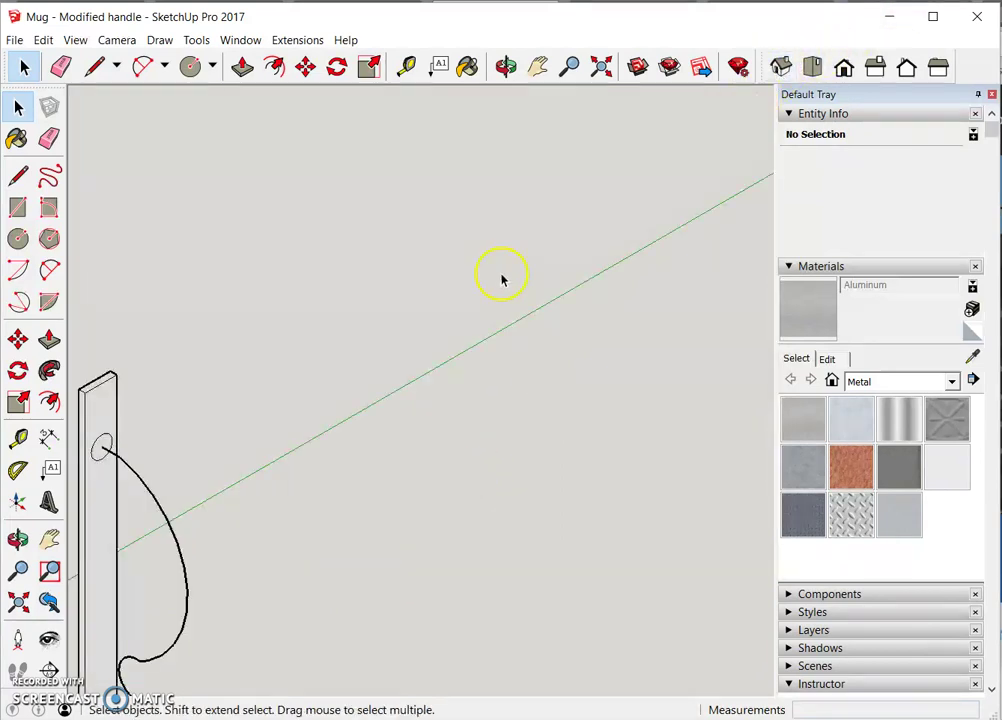
{"action": "left_click", "coordinate": [49, 538]}
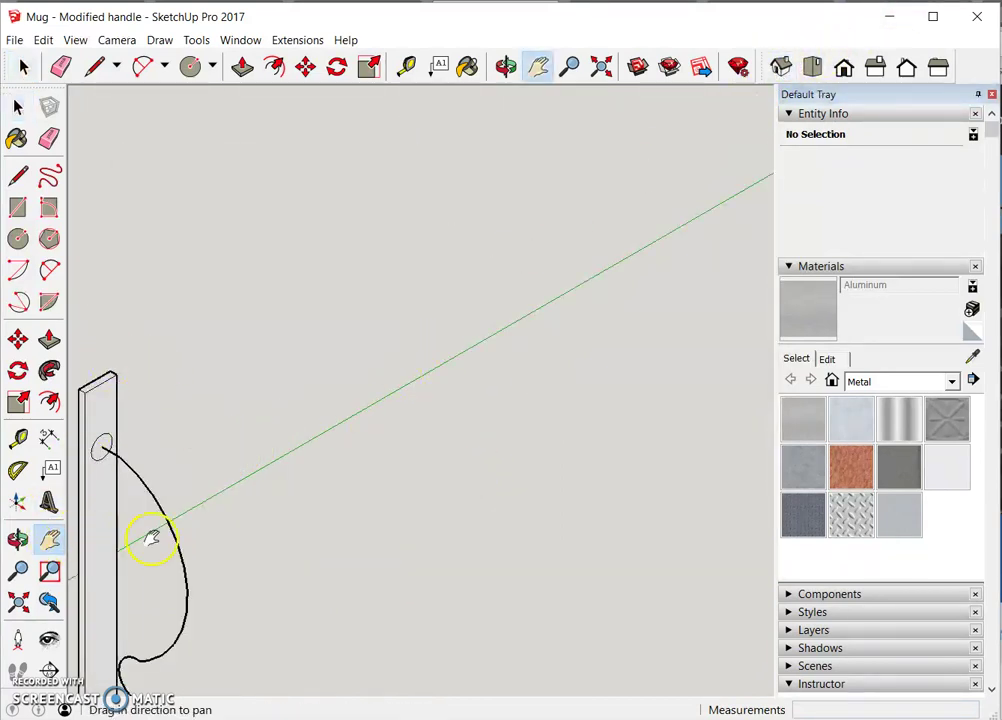
{"action": "left_click_drag", "start_coordinate": [161, 523], "coordinate": [511, 366]}
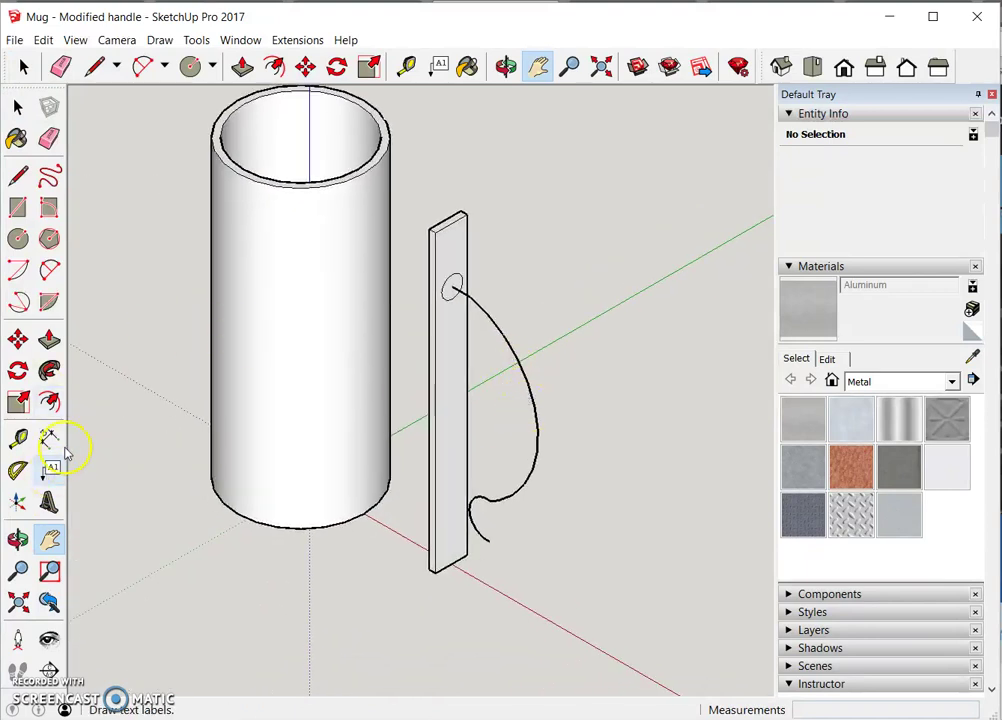
{"action": "left_click", "coordinate": [50, 370]}
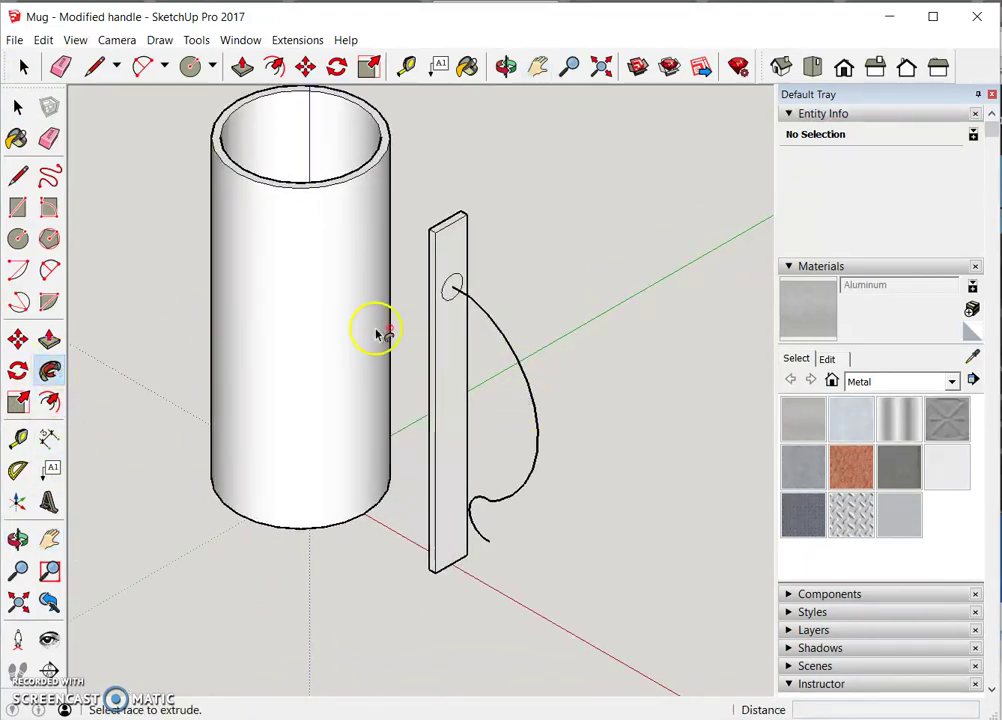
{"action": "left_click", "coordinate": [453, 286]}
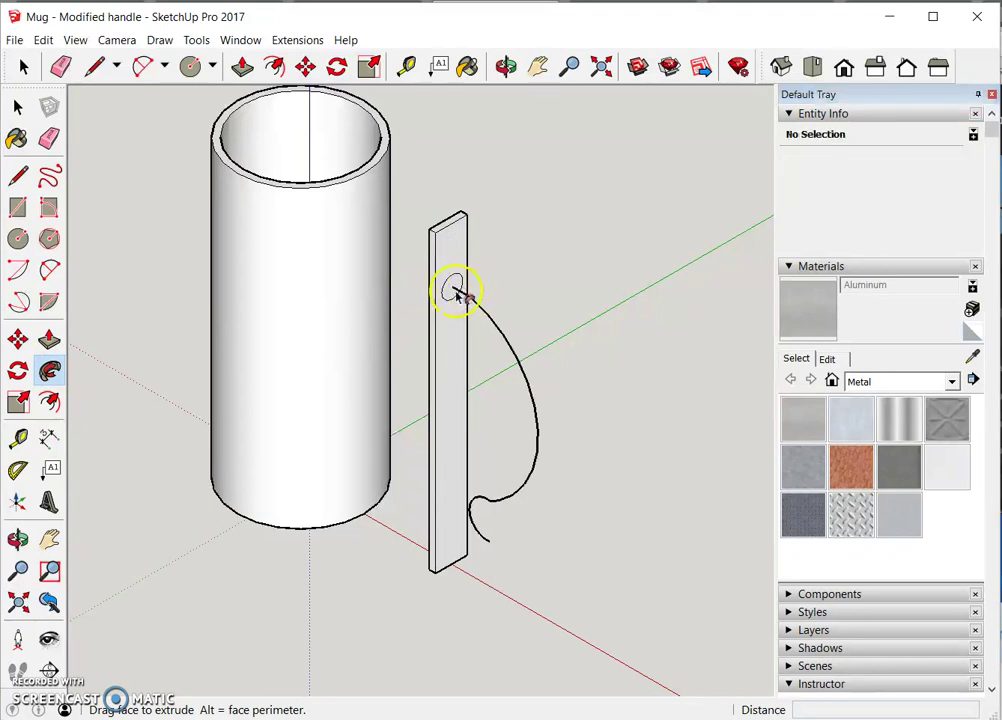
{"action": "scroll", "coordinate": [458, 290], "scroll_direction": "up", "scroll_amount": 3}
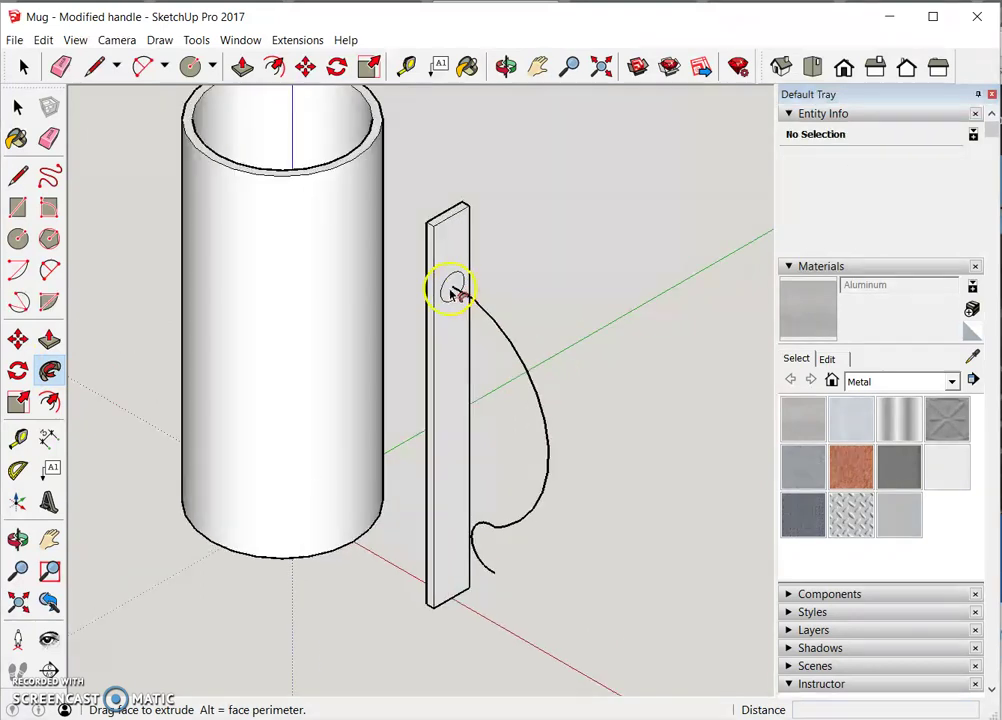
{"action": "mouse_move", "coordinate": [477, 297]}
{"action": "left_mouse_down"}
{"action": "mouse_move", "coordinate": [466, 291]}
{"action": "mouse_move", "coordinate": [537, 369]}
{"action": "mouse_move", "coordinate": [579, 459]}
{"action": "mouse_move", "coordinate": [541, 625]}
{"action": "mouse_move", "coordinate": [490, 615]}
{"action": "mouse_move", "coordinate": [486, 627]}
{"action": "mouse_move", "coordinate": [493, 655]}
{"action": "mouse_move", "coordinate": [521, 687]}
{"action": "left_mouse_up"}
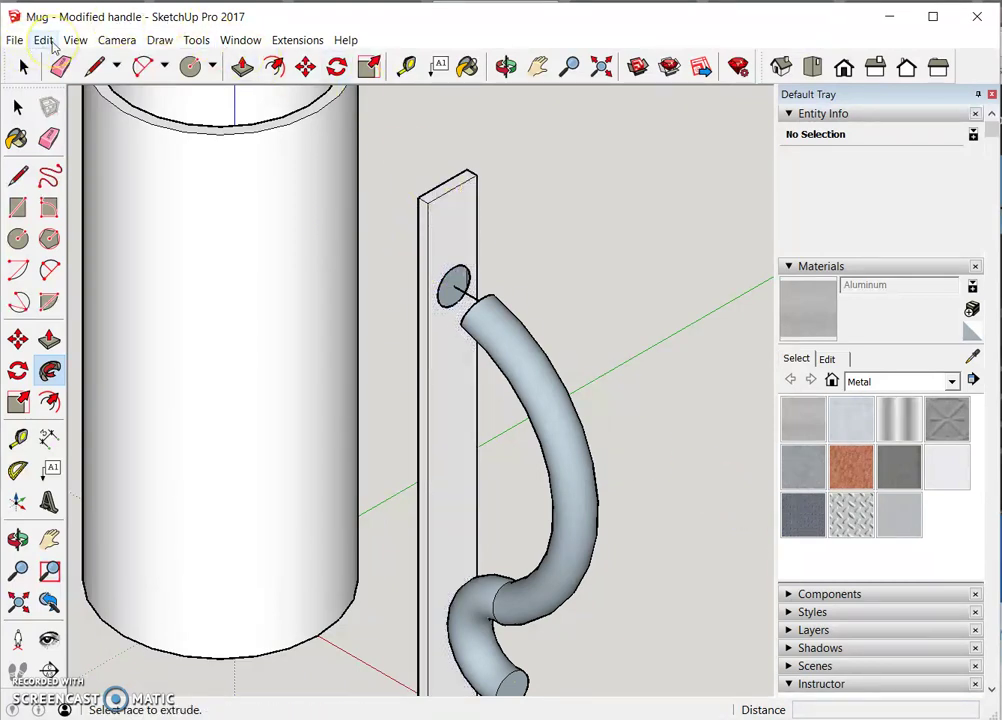
Undo the first extrusion and re-sweep the circle with Follow Me along the full curled path, then view from the front.
{"action": "left_click", "coordinate": [52, 43]}
{"action": "left_click", "coordinate": [63, 61]}
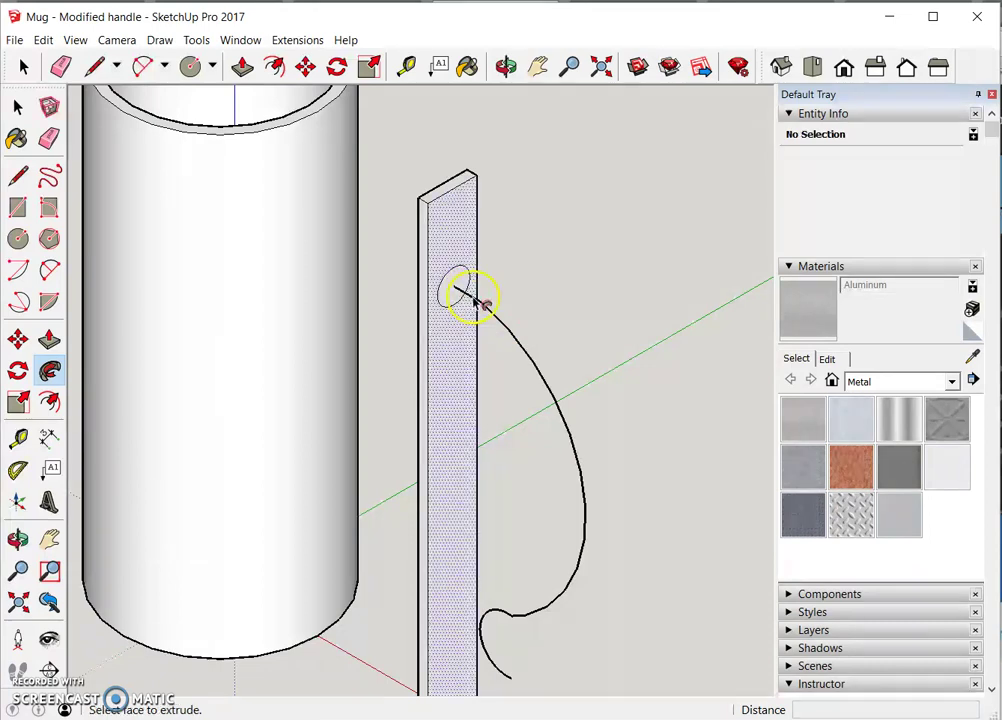
{"action": "scroll", "coordinate": [462, 307], "scroll_direction": "up", "scroll_amount": 2}
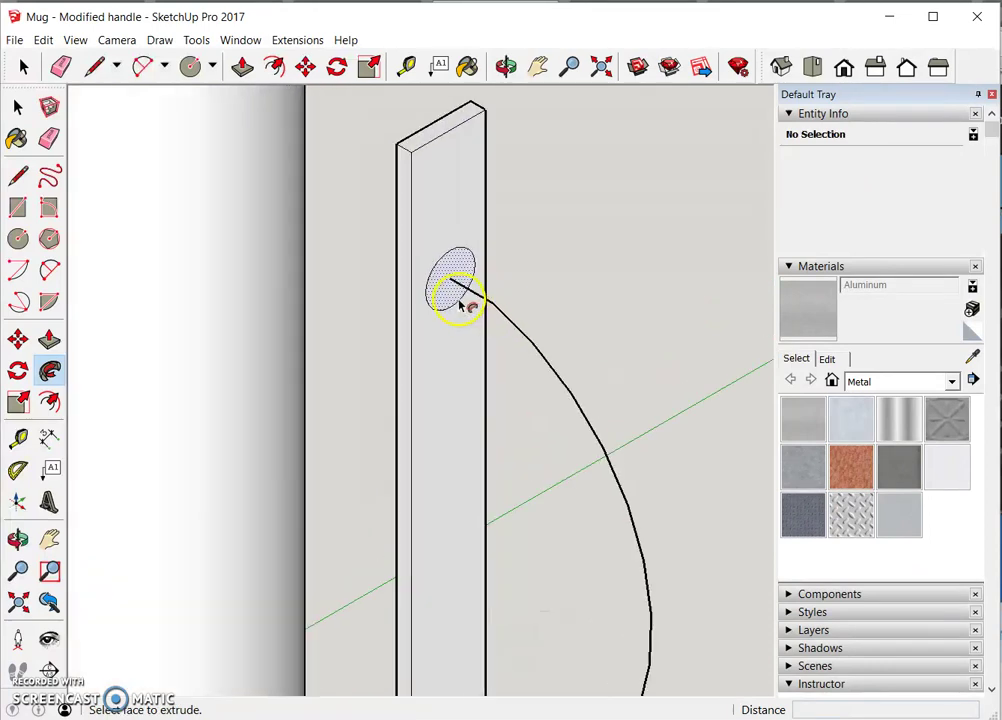
{"action": "mouse_move", "coordinate": [478, 276]}
{"action": "left_mouse_down"}
{"action": "mouse_move", "coordinate": [472, 286]}
{"action": "mouse_move", "coordinate": [512, 331]}
{"action": "mouse_move", "coordinate": [622, 512]}
{"action": "mouse_move", "coordinate": [700, 703]}
{"action": "mouse_move", "coordinate": [637, 637]}
{"action": "mouse_move", "coordinate": [628, 664]}
{"action": "mouse_move", "coordinate": [590, 664]}
{"action": "left_mouse_up"}
{"action": "scroll", "coordinate": [684, 669], "scroll_direction": "down", "scroll_amount": 3}
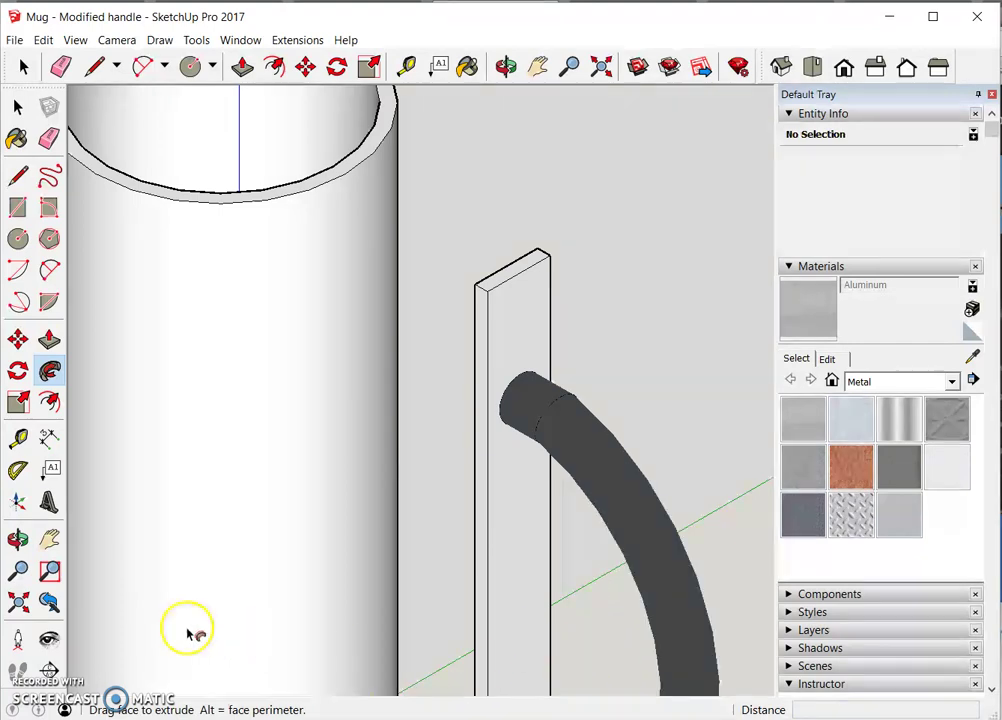
{"action": "left_click", "coordinate": [49, 539]}
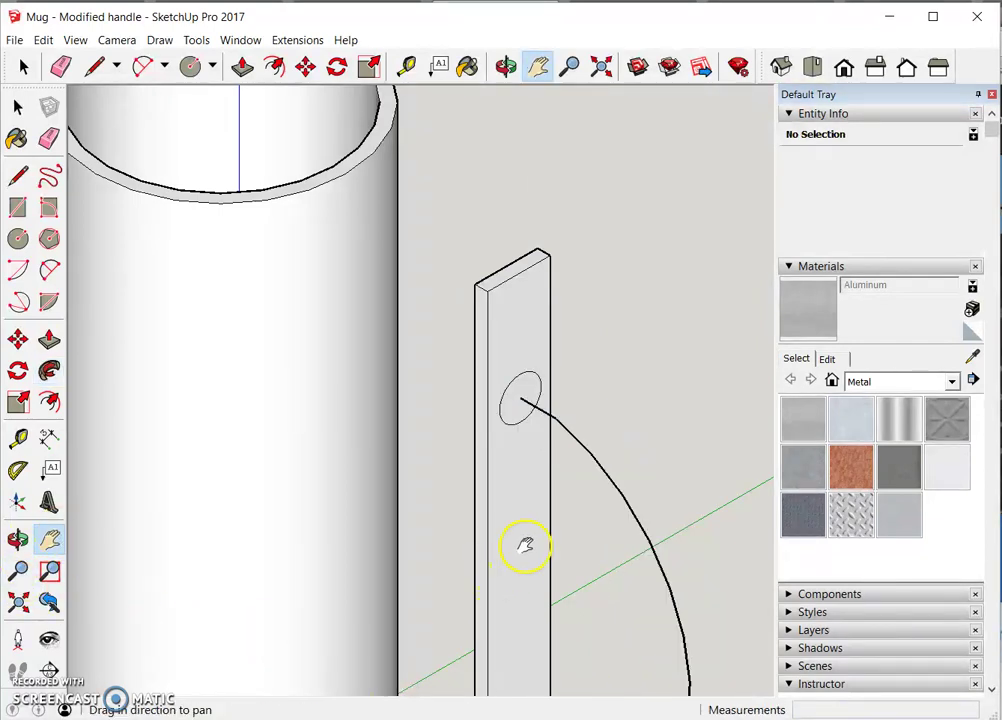
{"action": "left_click_drag", "start_coordinate": [525, 545], "coordinate": [514, 296]}
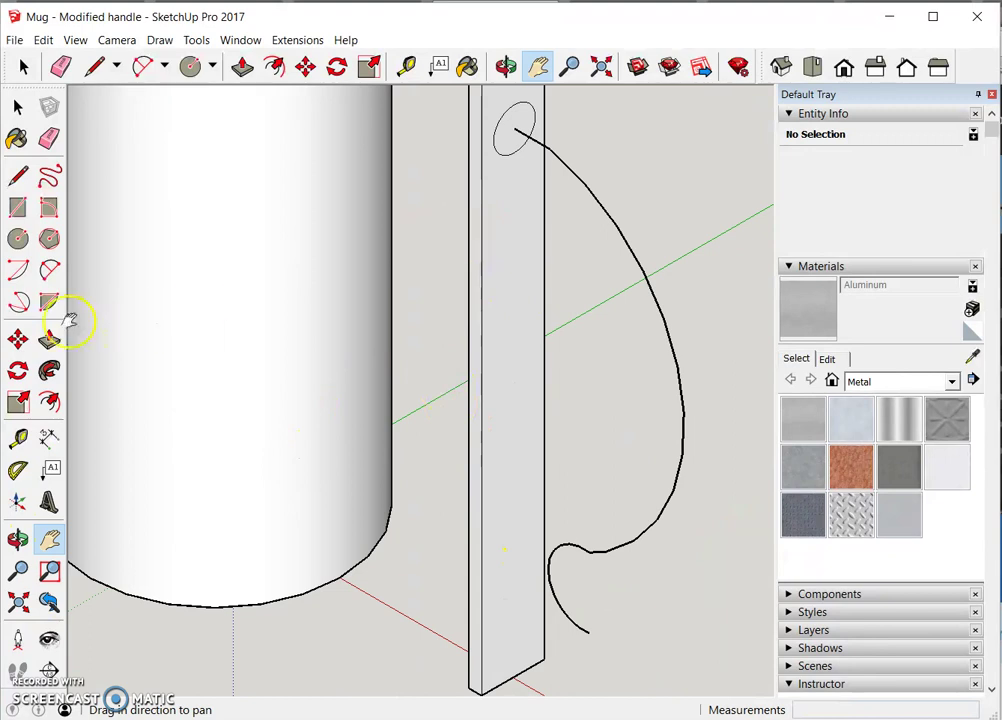
{"action": "left_click", "coordinate": [49, 371]}
{"action": "left_click_drag", "start_coordinate": [513, 128], "coordinate": [705, 672]}
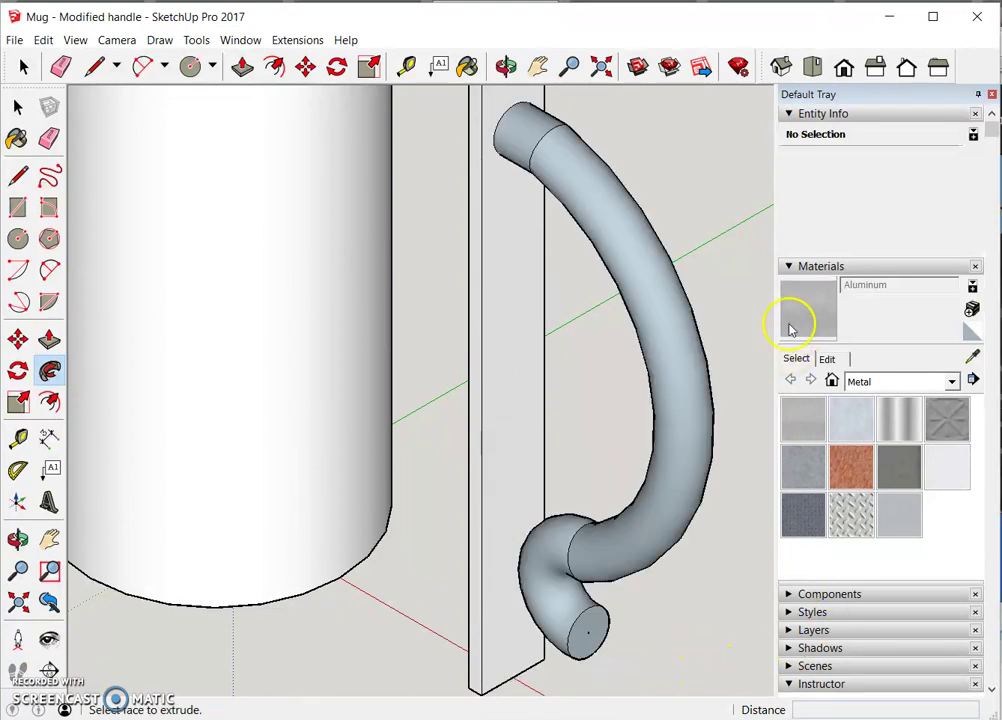
{"action": "left_click", "coordinate": [846, 70]}
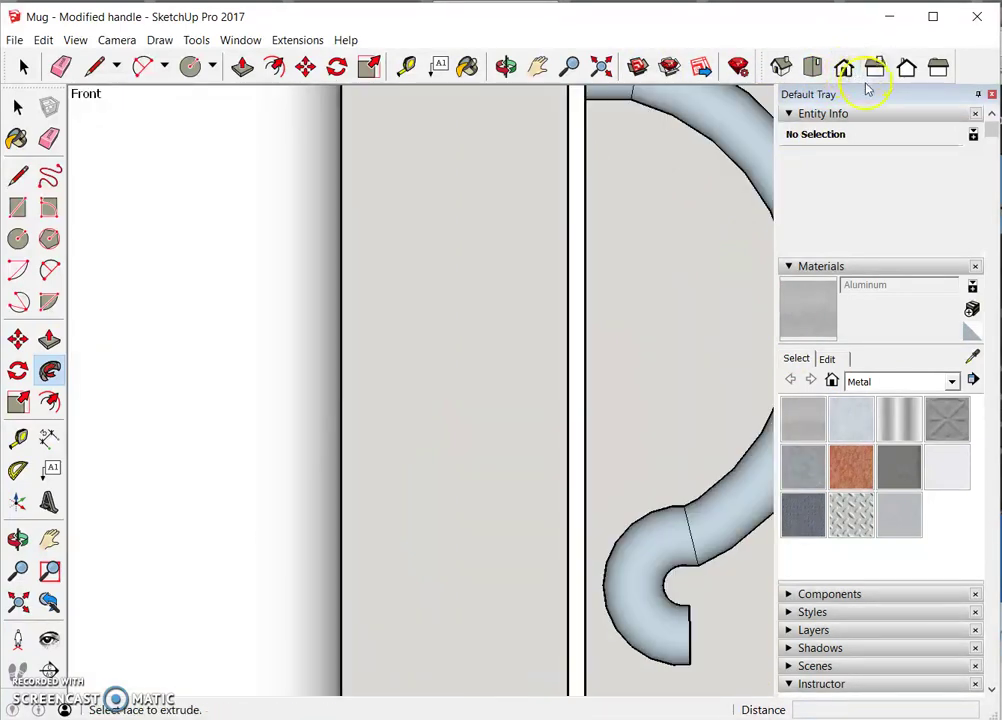
{"action": "scroll", "coordinate": [662, 430], "scroll_direction": "down", "scroll_amount": 5}
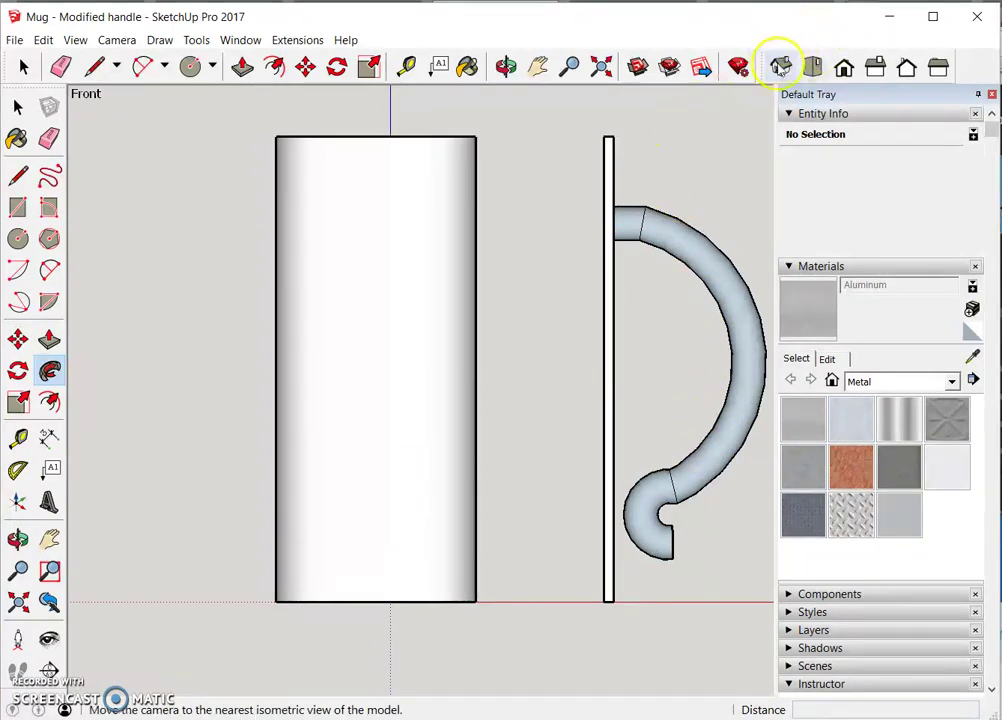
In isometric view, Push/Pull the post's top face down to shorten it.
{"action": "left_click", "coordinate": [783, 64]}
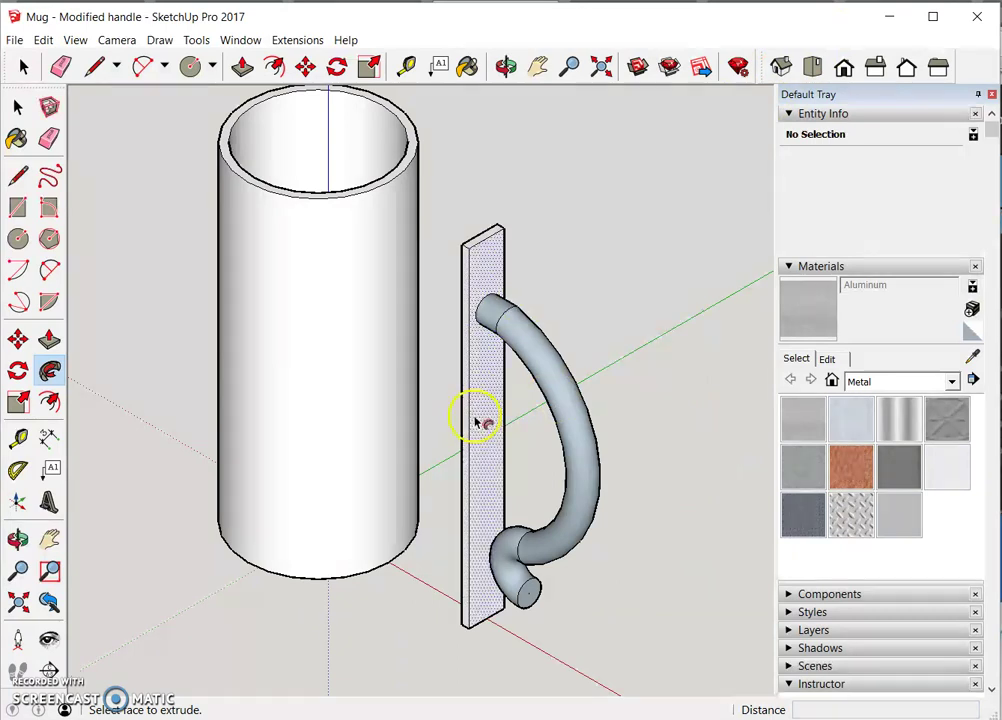
{"action": "scroll", "coordinate": [480, 278], "scroll_direction": "down", "scroll_amount": 2}
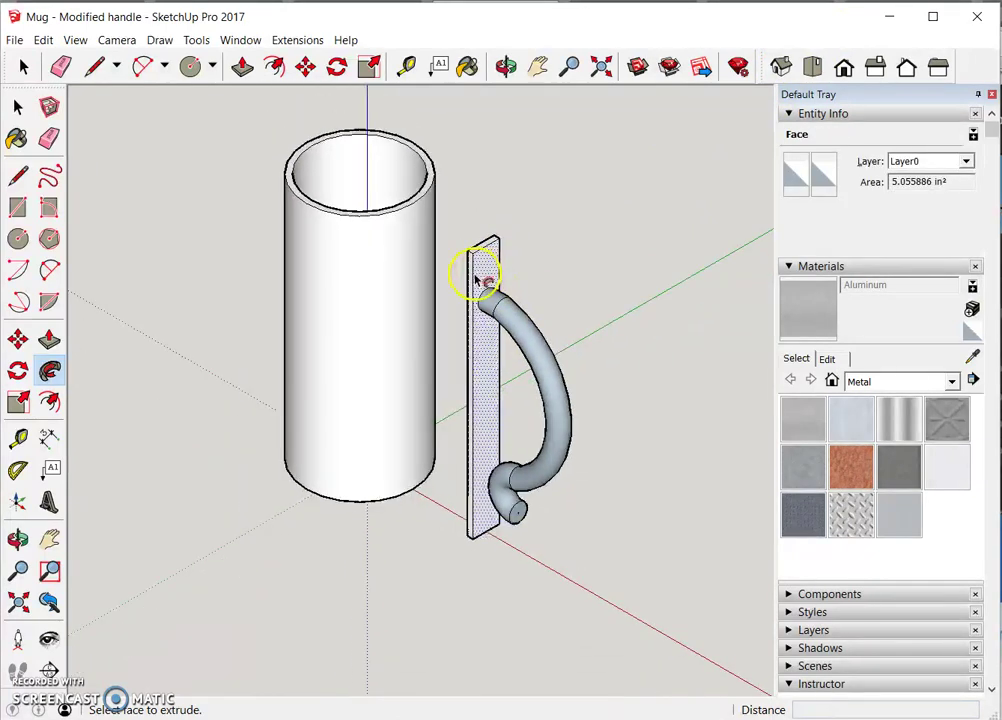
{"action": "scroll", "coordinate": [478, 280], "scroll_direction": "up", "scroll_amount": 5}
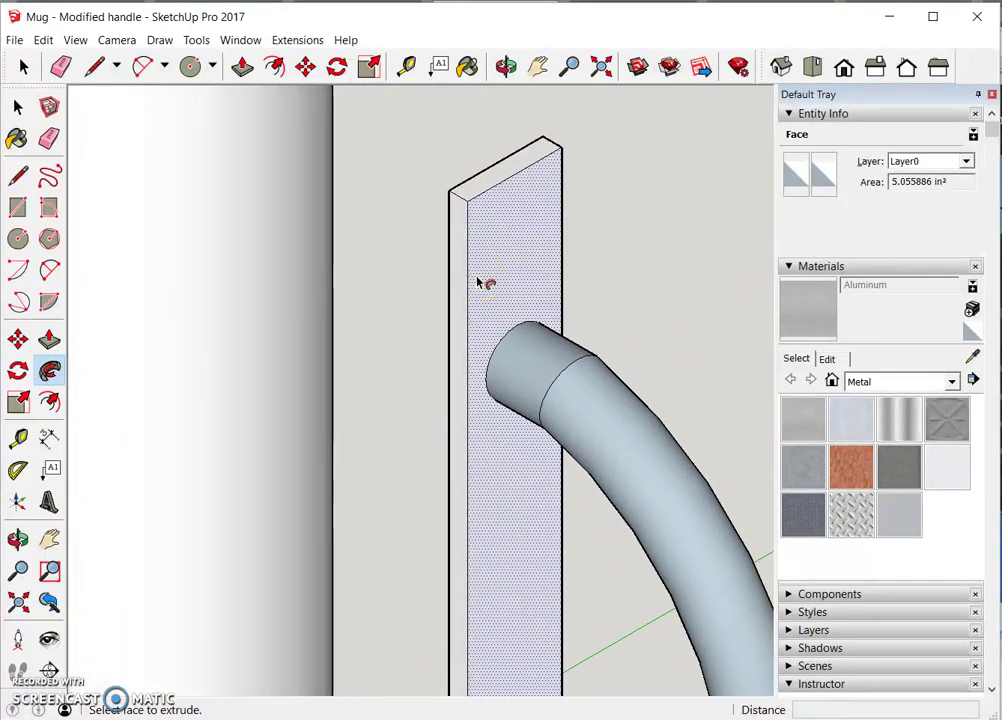
{"action": "left_click", "coordinate": [186, 349]}
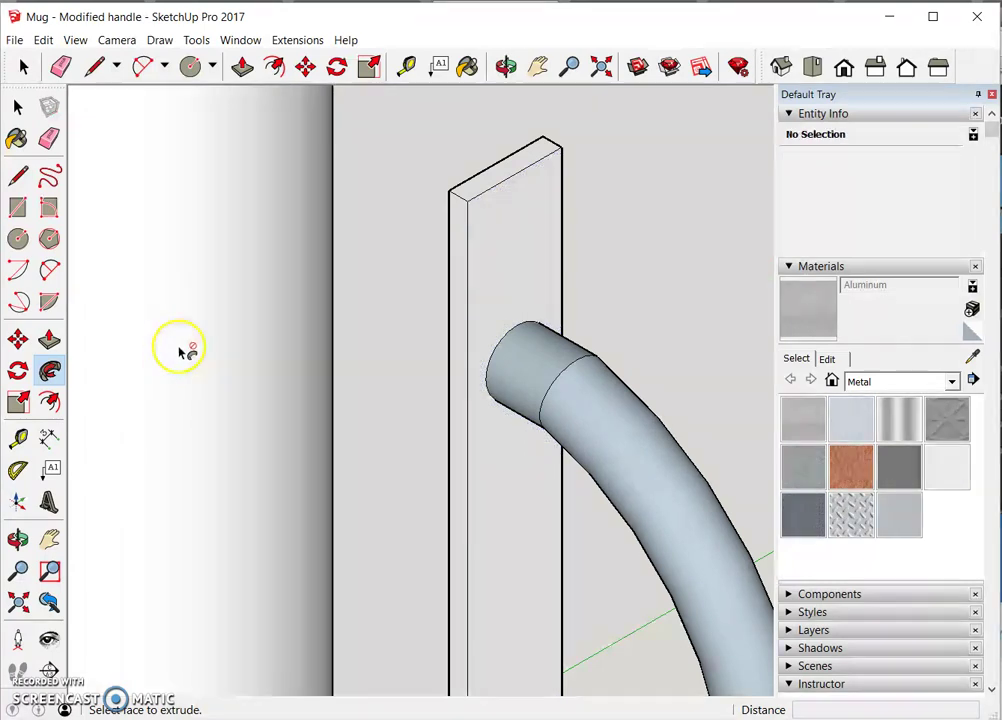
{"action": "left_click", "coordinate": [50, 341]}
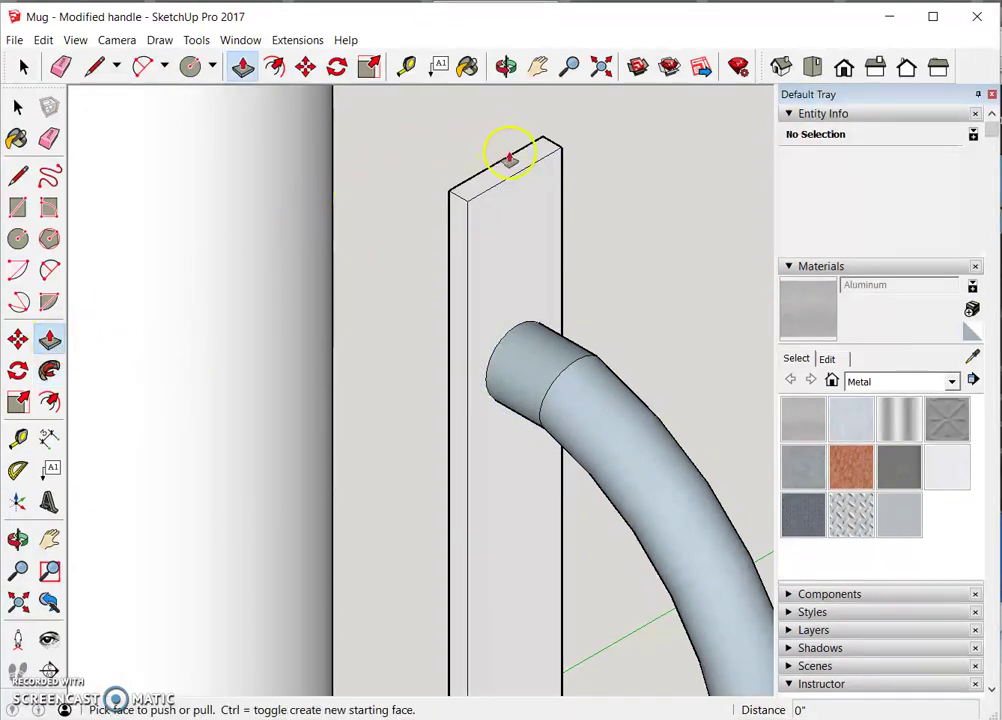
{"action": "left_click_drag", "start_coordinate": [510, 157], "coordinate": [512, 271]}
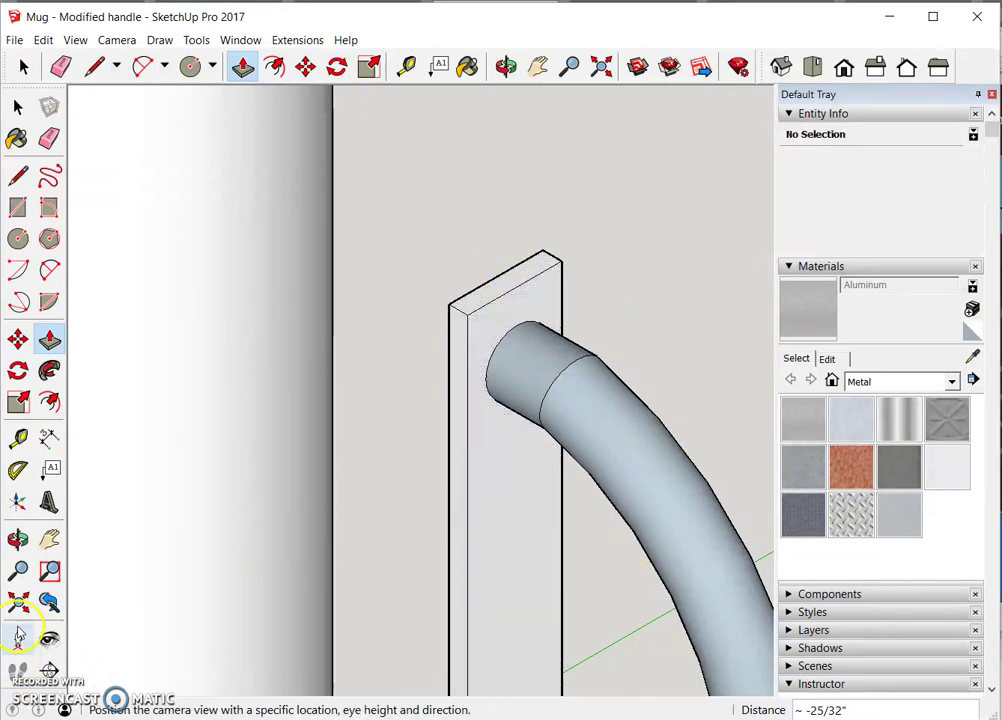
Raise the post's bottom face with Push/Pull so it ends just below the handle's curl.
{"action": "left_click", "coordinate": [49, 539]}
{"action": "left_click_drag", "start_coordinate": [556, 625], "coordinate": [521, 63]}
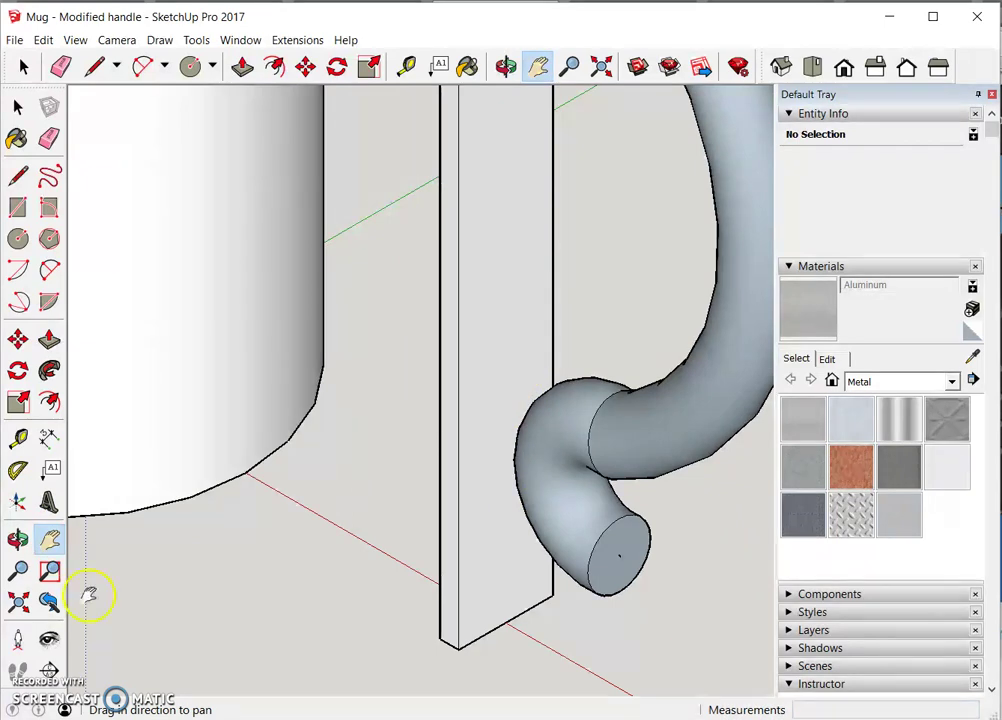
{"action": "left_click", "coordinate": [17, 539]}
{"action": "left_click_drag", "start_coordinate": [489, 595], "coordinate": [523, 420]}
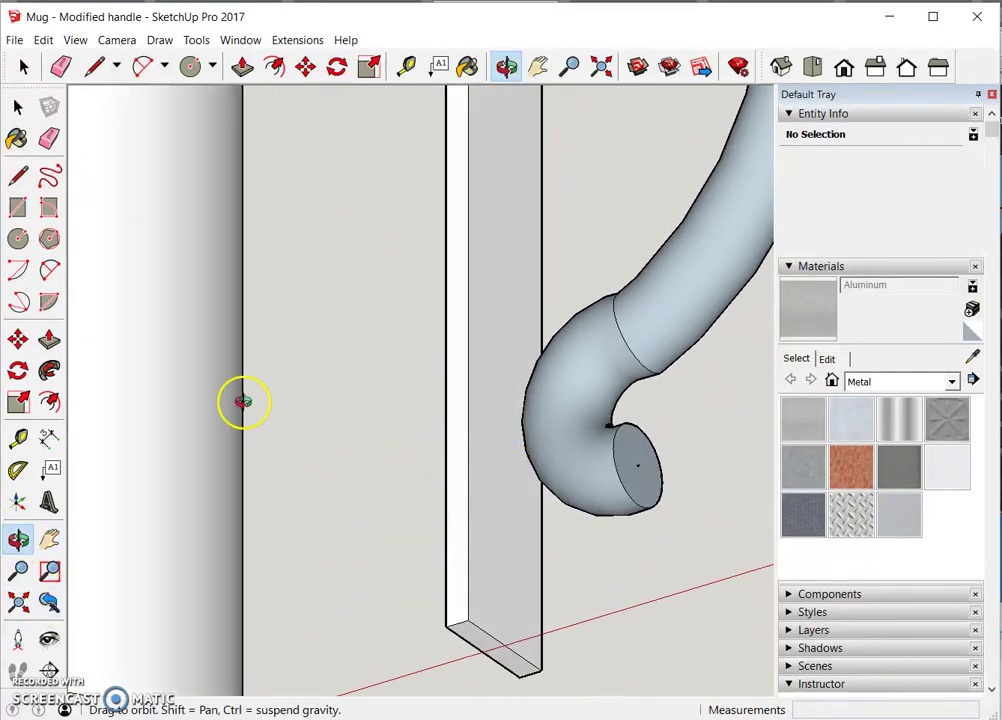
{"action": "left_click", "coordinate": [49, 340]}
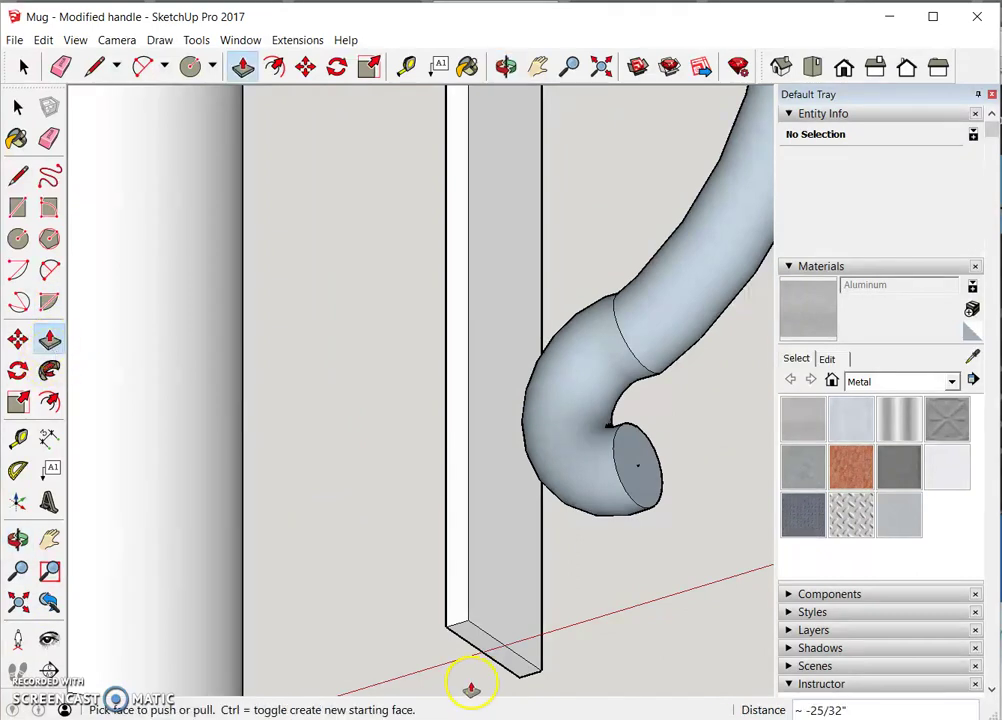
{"action": "left_click", "coordinate": [488, 649]}
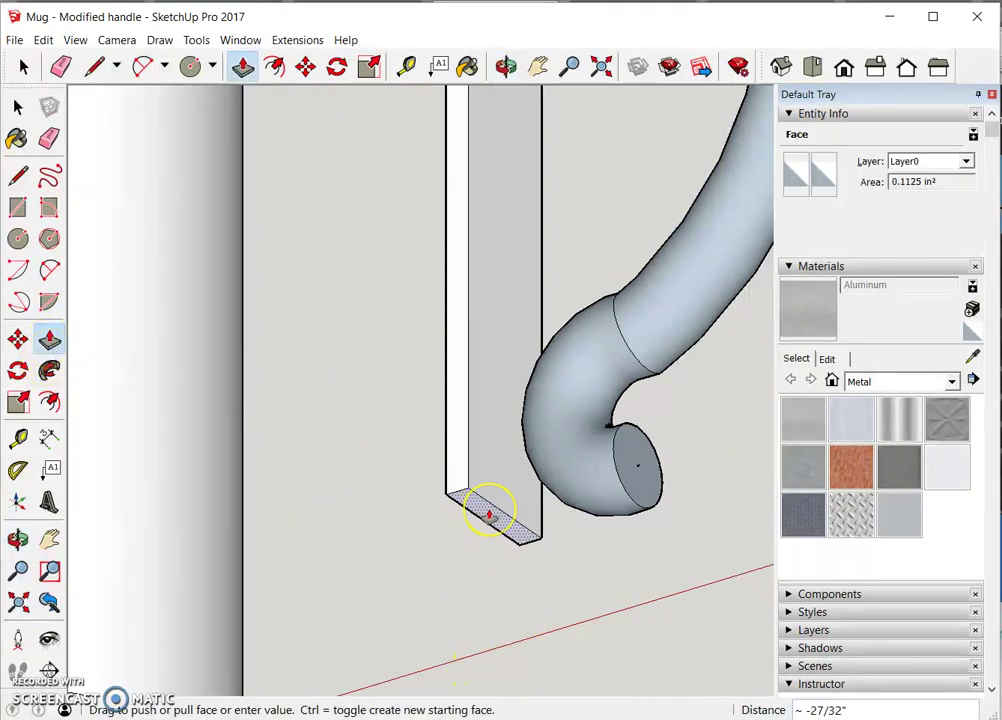
{"action": "left_click_drag", "start_coordinate": [488, 516], "coordinate": [488, 540]}
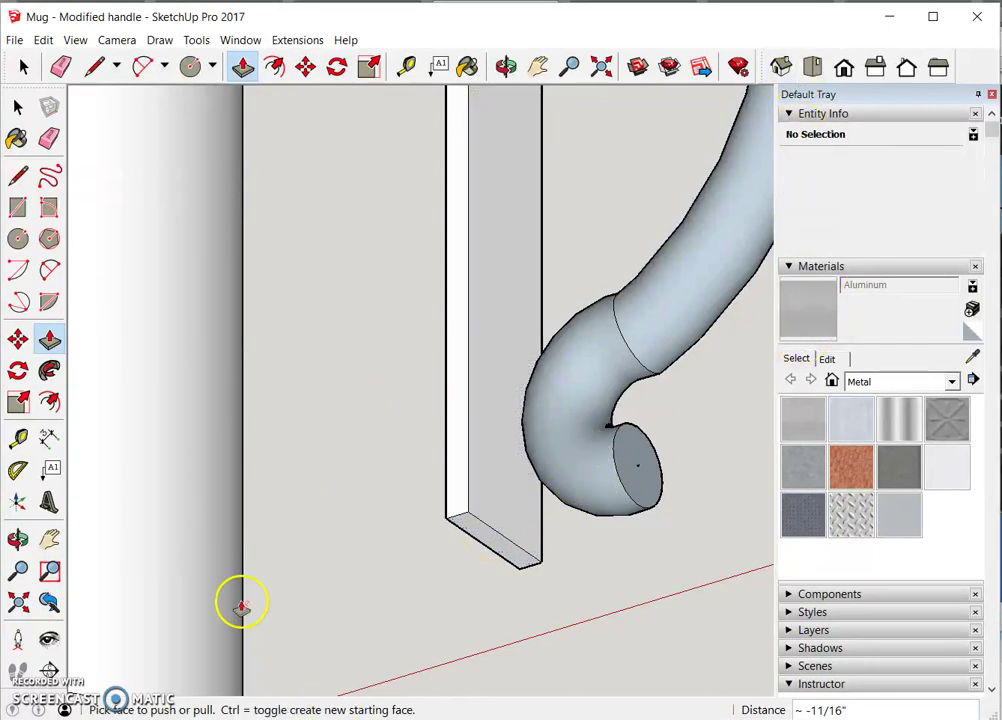
{"action": "left_click", "coordinate": [17, 539]}
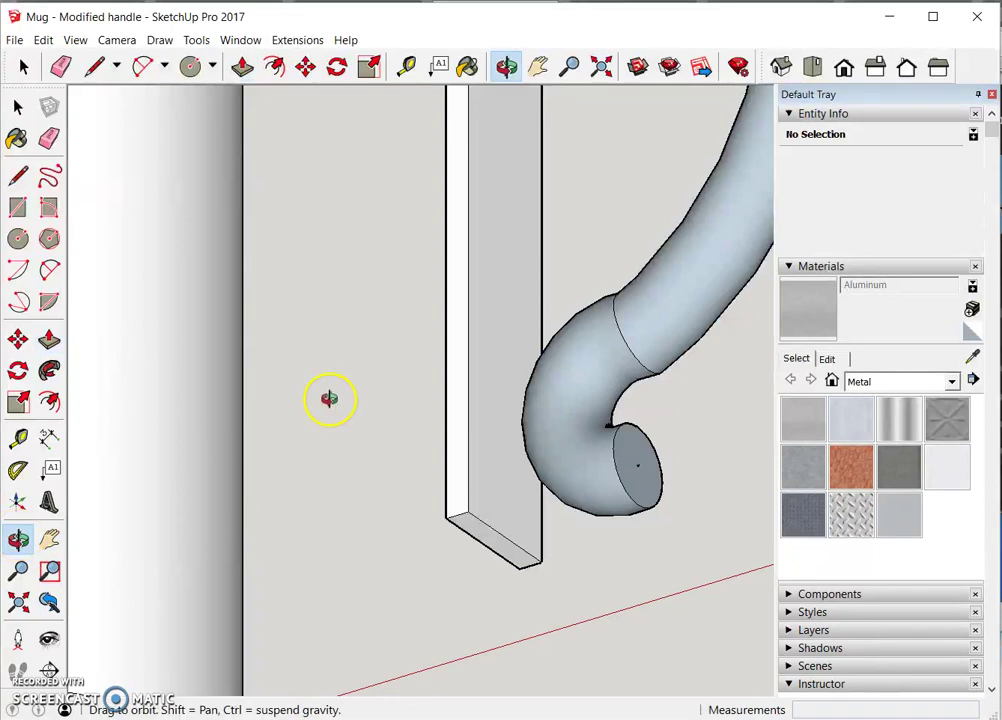
{"action": "left_click_drag", "start_coordinate": [329, 399], "coordinate": [345, 622]}
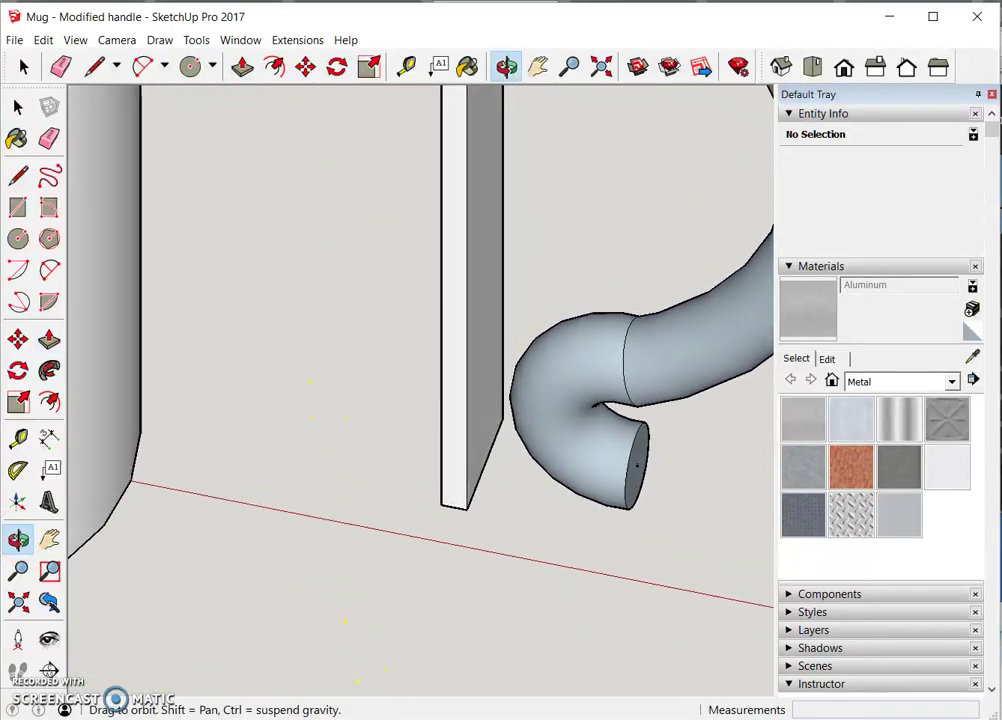
{"action": "left_click", "coordinate": [781, 66]}
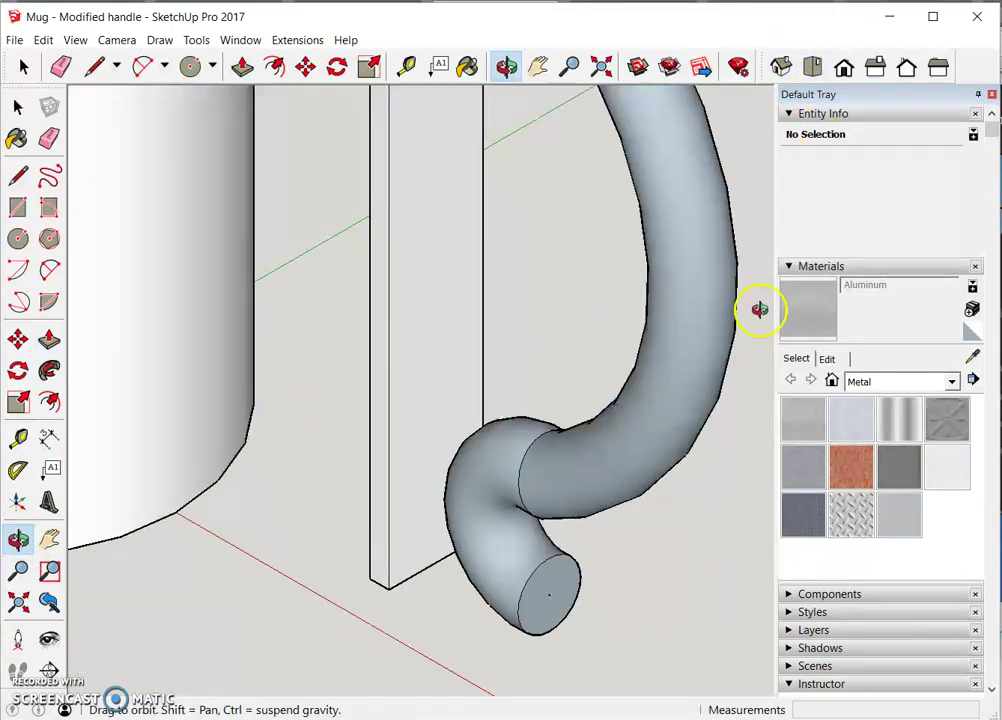
{"action": "scroll", "coordinate": [452, 378], "scroll_direction": "up", "scroll_amount": 3}
{"action": "scroll", "coordinate": [450, 376], "scroll_direction": "down", "scroll_amount": 10}
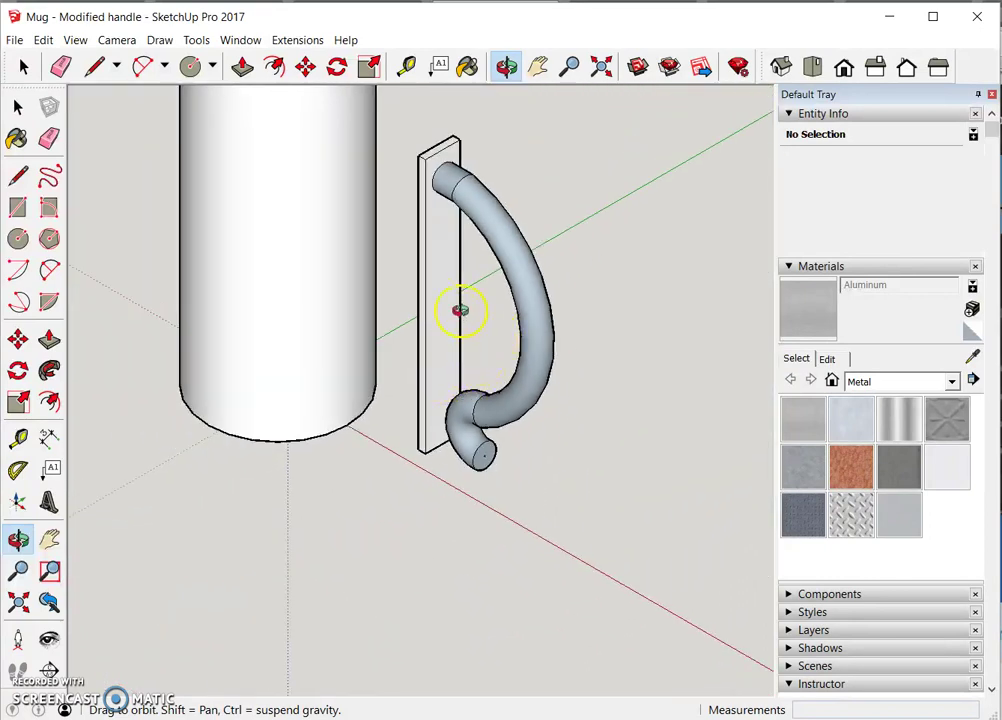
{"action": "left_click_drag", "start_coordinate": [470, 289], "coordinate": [462, 295]}
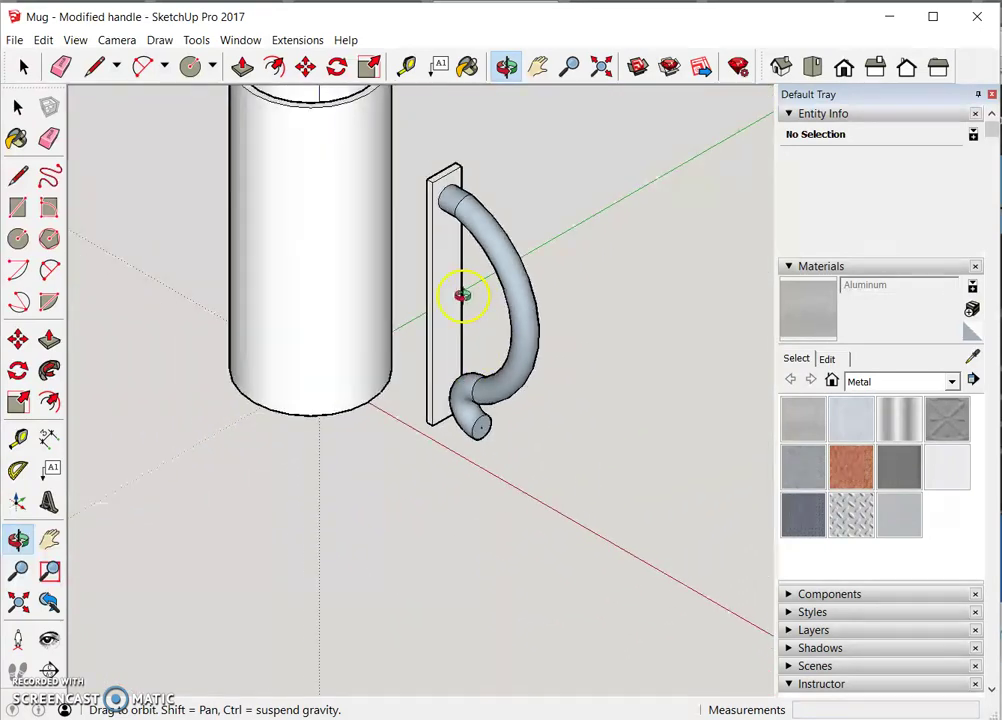
In front view, draw a diagonal line from the boss's top-left corner to its right edge.
{"action": "left_click", "coordinate": [843, 70]}
{"action": "scroll", "coordinate": [505, 278], "scroll_direction": "up", "scroll_amount": 2}
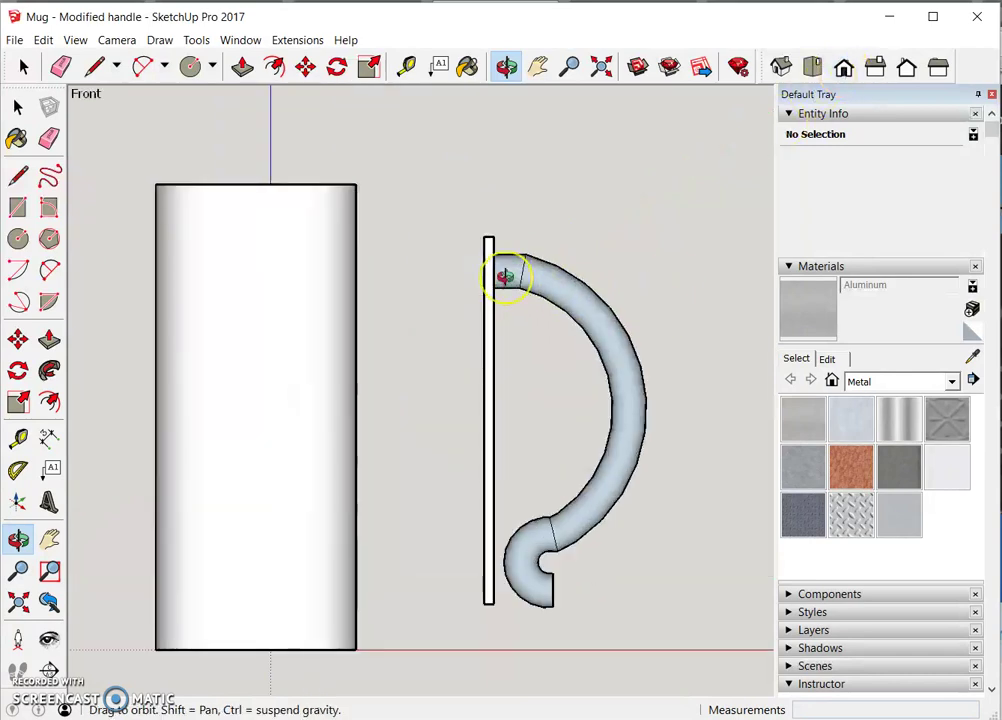
{"action": "scroll", "coordinate": [505, 278], "scroll_direction": "up", "scroll_amount": 5}
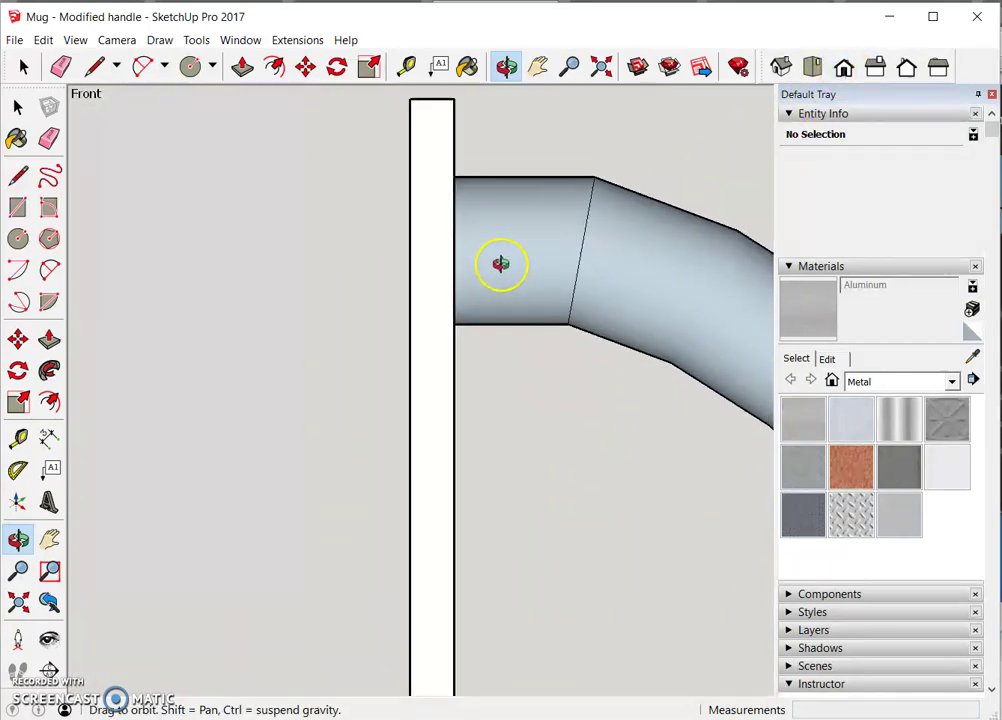
{"action": "left_click", "coordinate": [19, 177]}
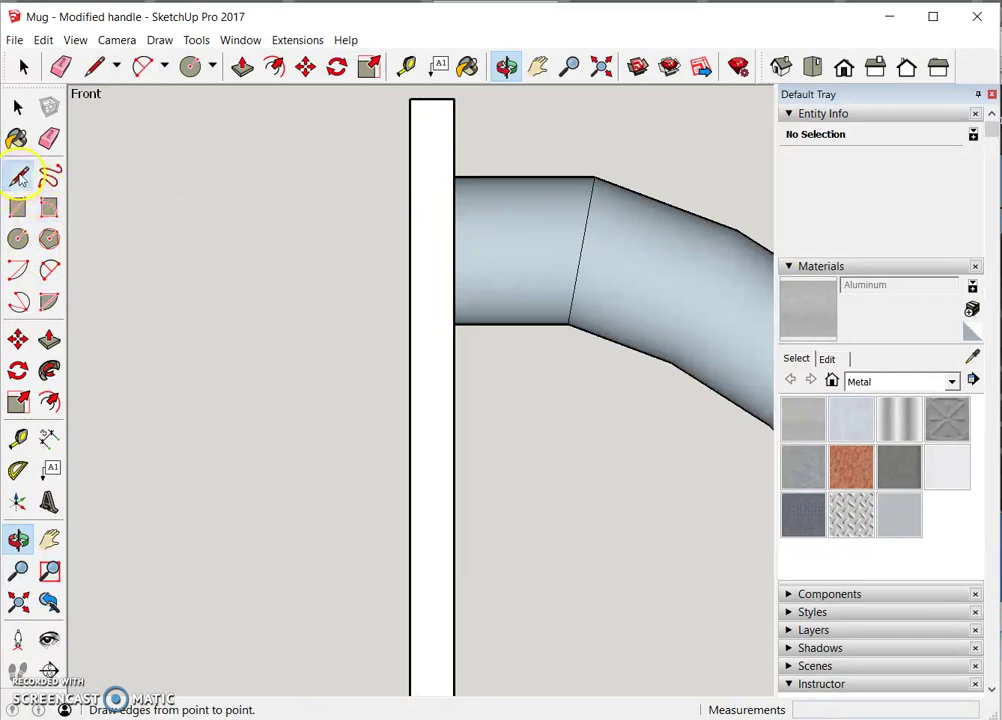
{"action": "left_click", "coordinate": [410, 99]}
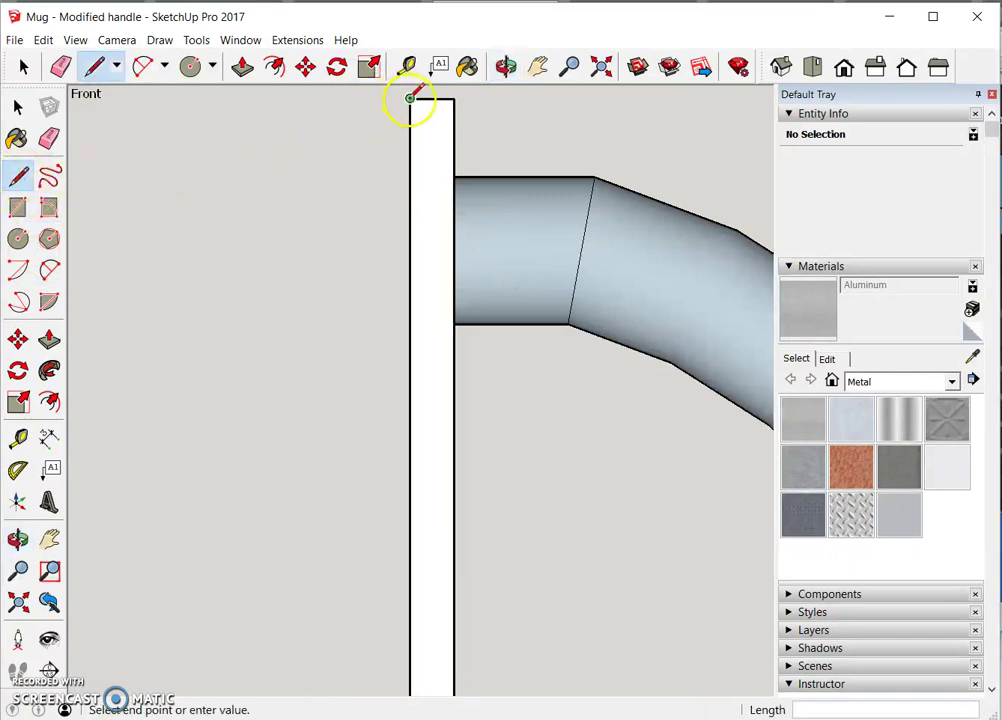
{"action": "left_click", "coordinate": [454, 137]}
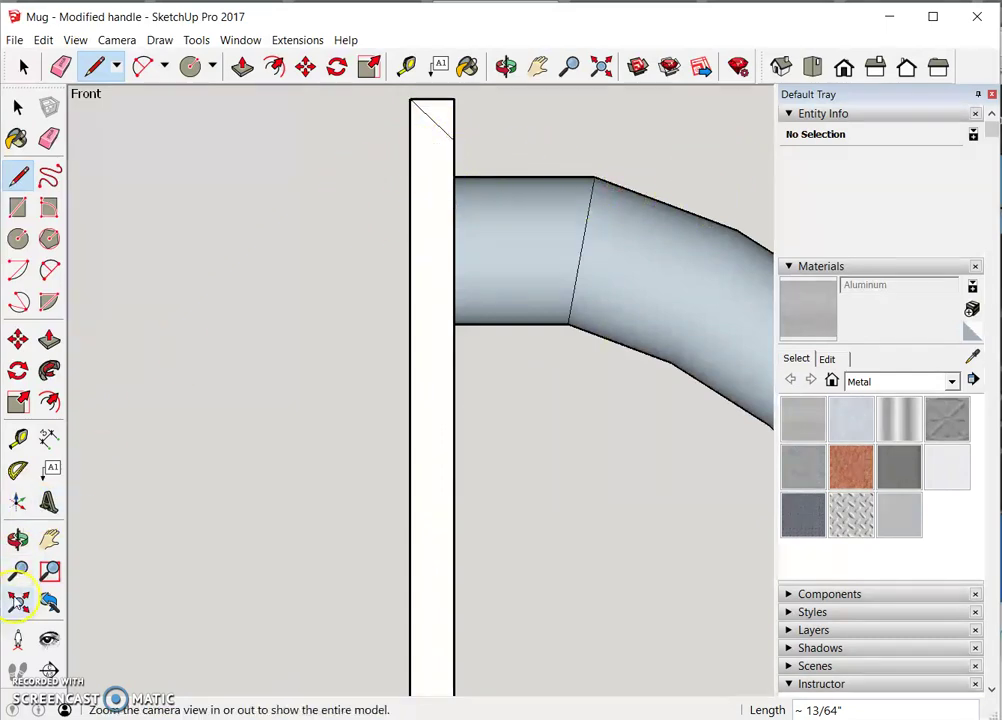
{"action": "left_click", "coordinate": [18, 540]}
{"action": "left_click_drag", "start_coordinate": [413, 452], "coordinate": [302, 467]}
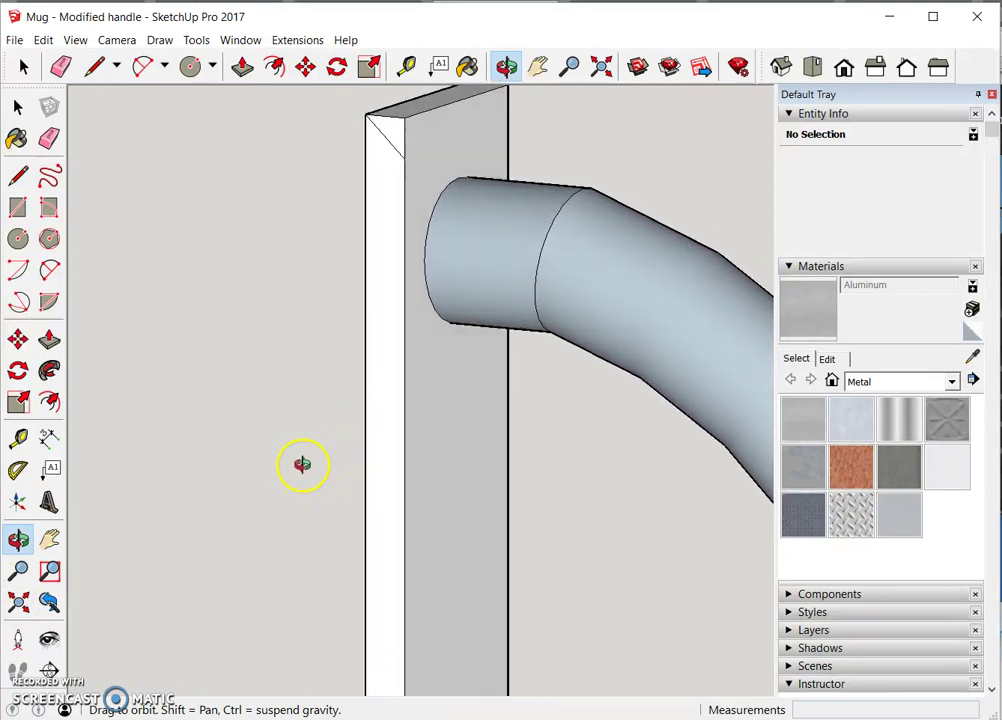
{"action": "left_click", "coordinate": [50, 540]}
{"action": "left_click_drag", "start_coordinate": [264, 347], "coordinate": [282, 476]}
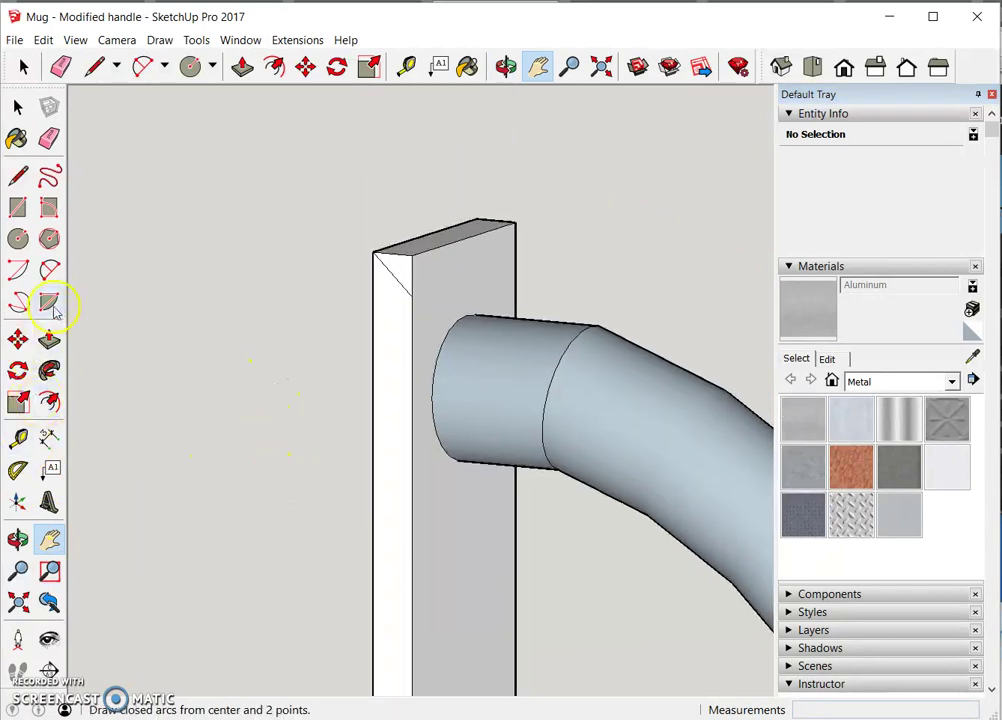
Push the small triangular corner face back 3/4" to the boss's back face, chamfering its top corner.
{"action": "left_click", "coordinate": [50, 340]}
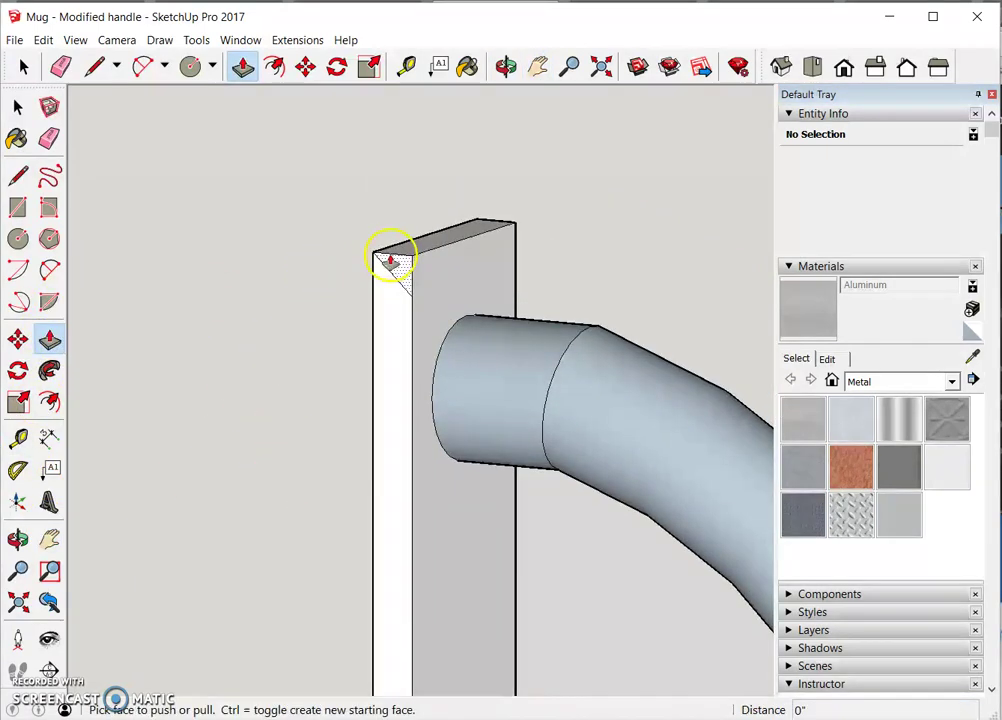
{"action": "left_click", "coordinate": [406, 266]}
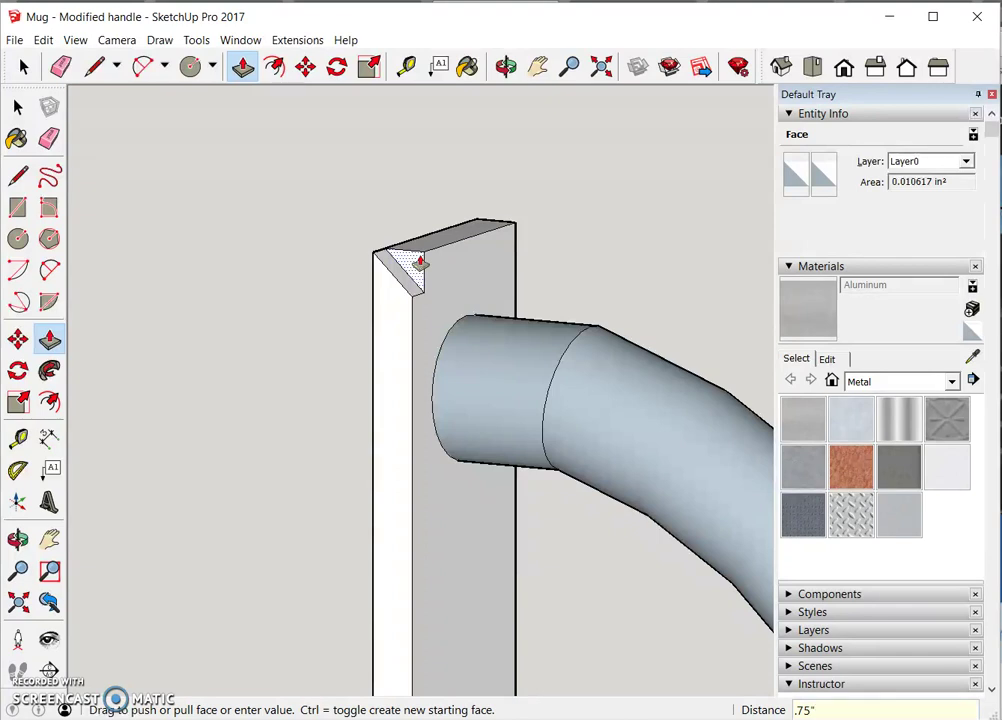
{"action": "left_click_drag", "start_coordinate": [420, 262], "coordinate": [542, 311]}
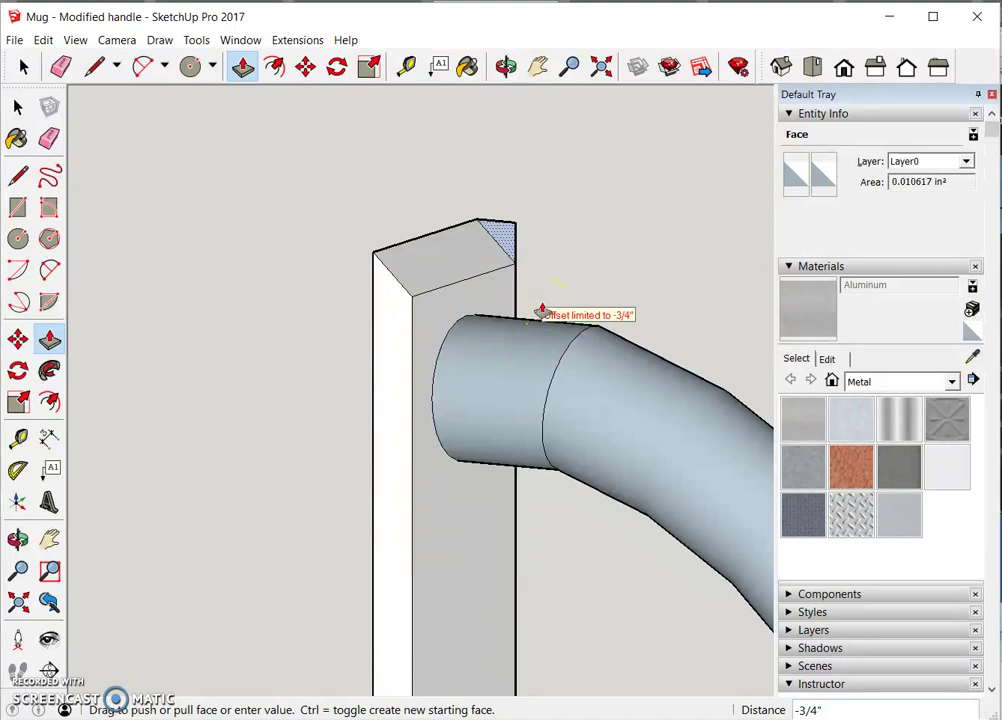
{"action": "left_click_drag", "start_coordinate": [542, 311], "coordinate": [541, 311]}
{"action": "left_click", "coordinate": [568, 316]}
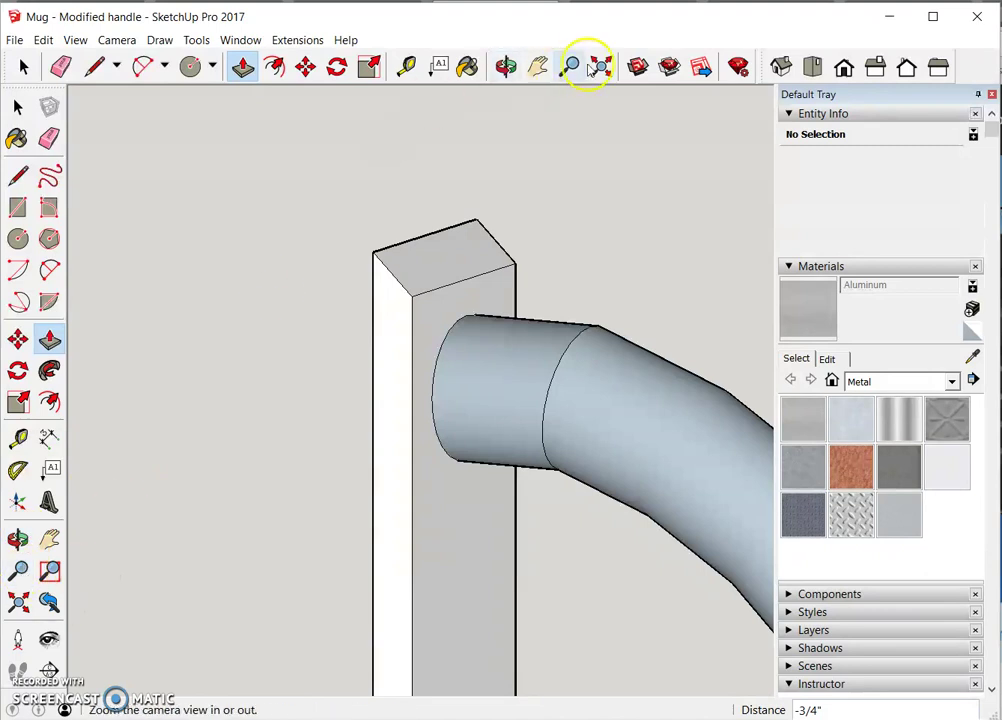
In Iso view, window-select the flat strip and curled tube handle and make them one group.
{"action": "left_click", "coordinate": [780, 64]}
{"action": "scroll", "coordinate": [349, 372], "scroll_direction": "up", "scroll_amount": 2}
{"action": "scroll", "coordinate": [349, 372], "scroll_direction": "down", "scroll_amount": 5}
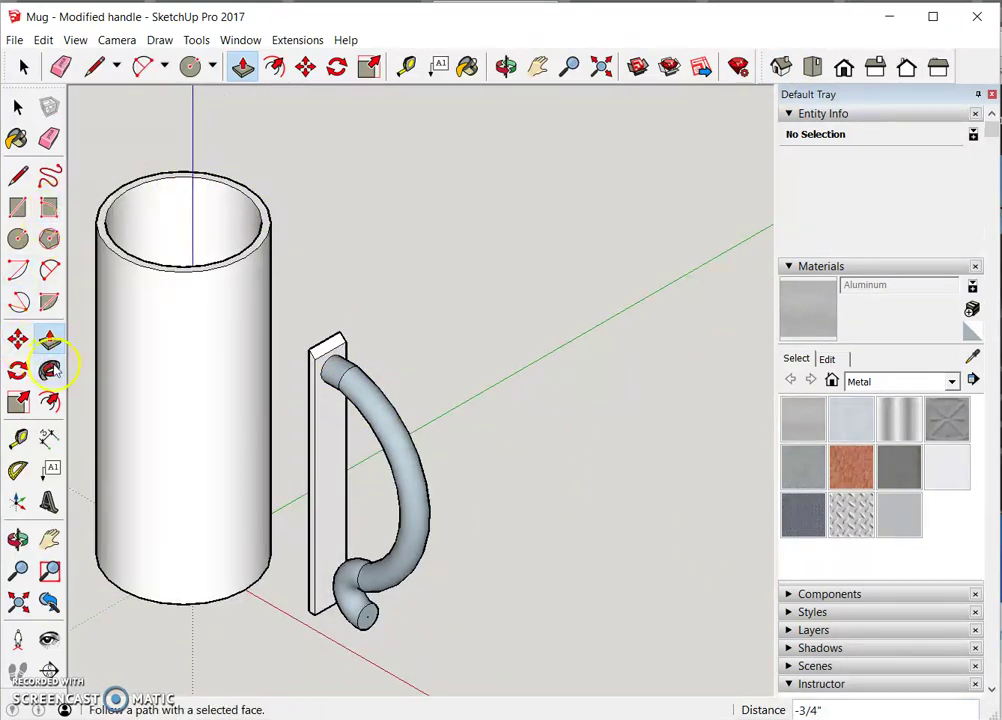
{"action": "left_click", "coordinate": [18, 340]}
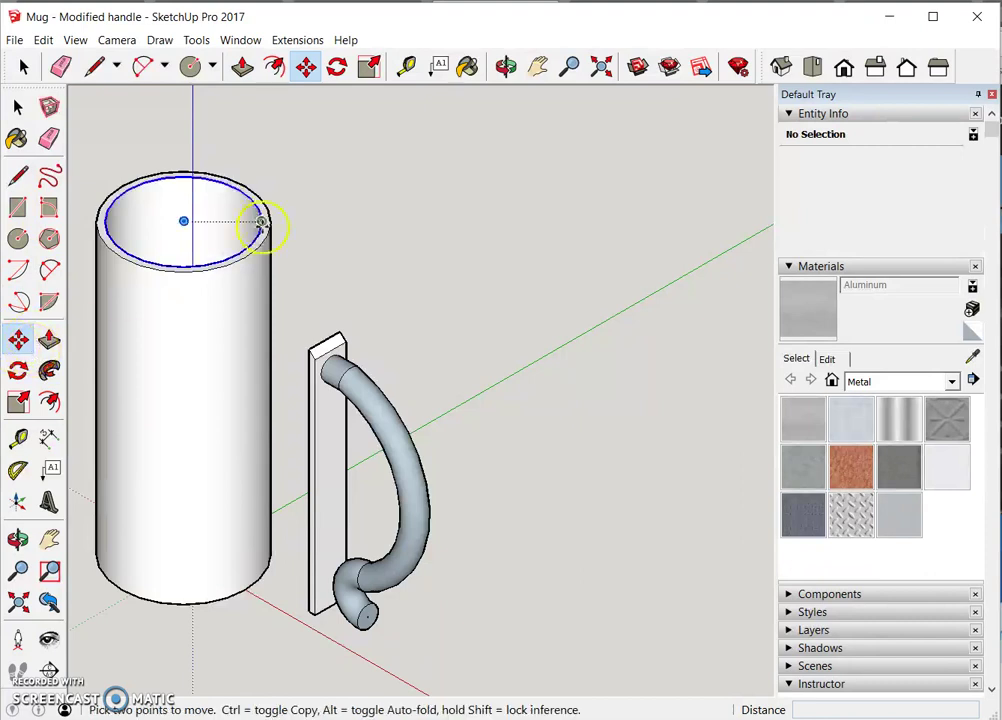
{"action": "left_click", "coordinate": [18, 107]}
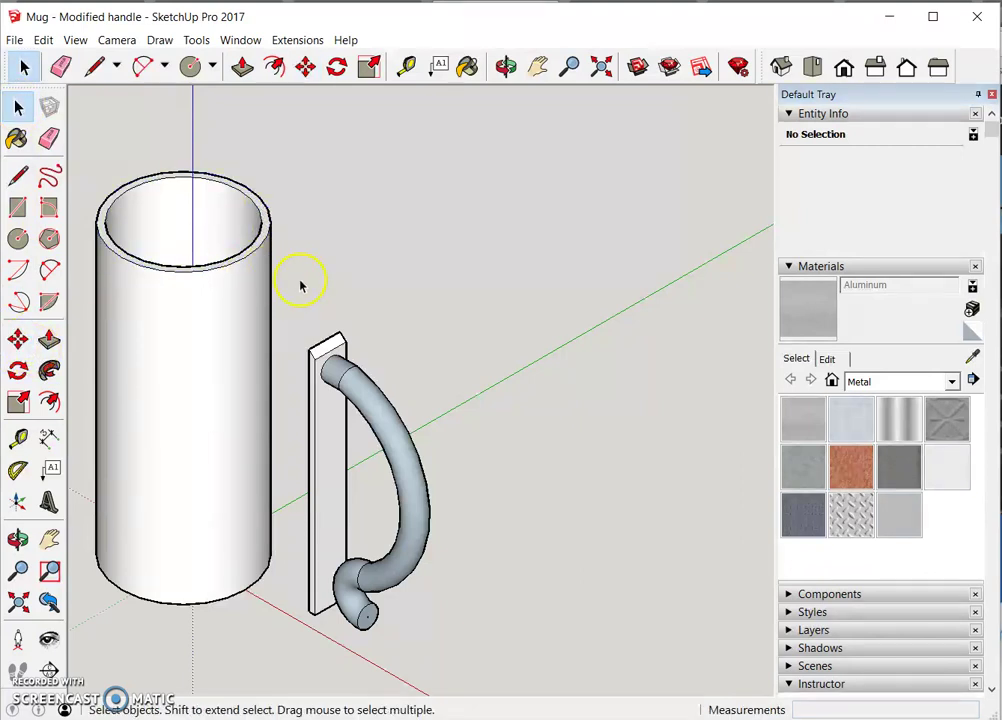
{"action": "left_click_drag", "start_coordinate": [285, 305], "coordinate": [460, 671]}
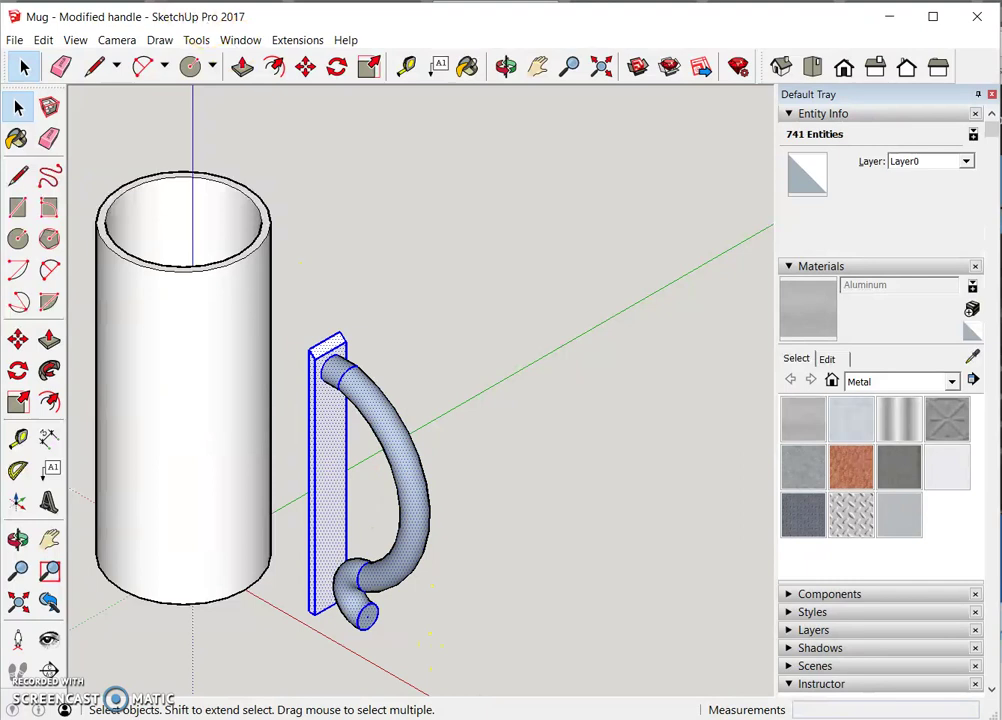
{"action": "left_click", "coordinate": [44, 40]}
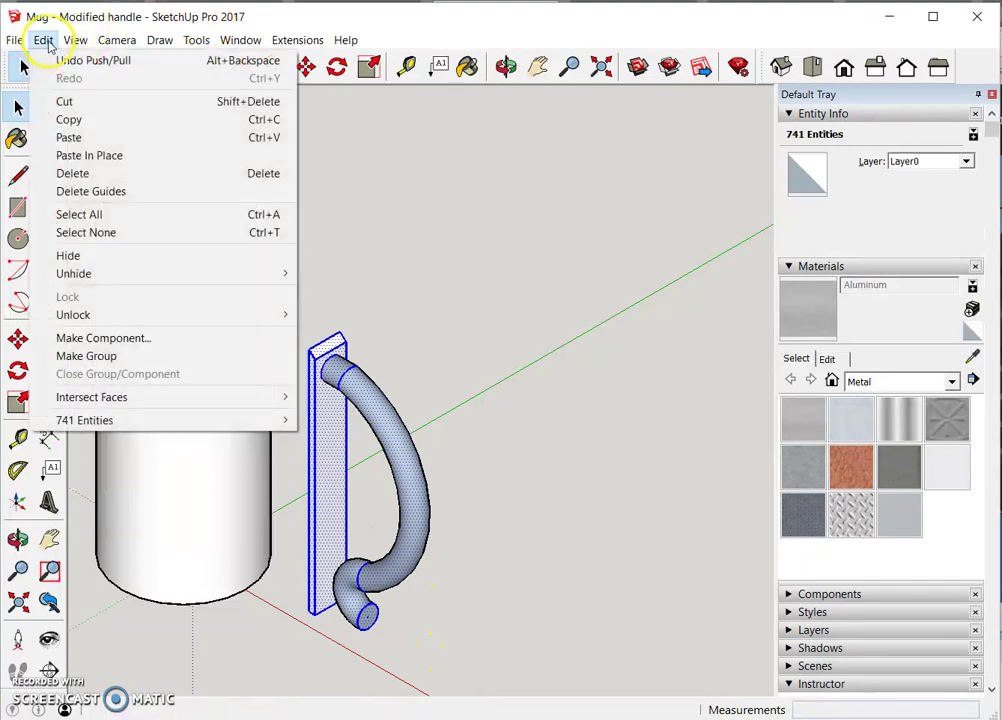
{"action": "left_click", "coordinate": [139, 356]}
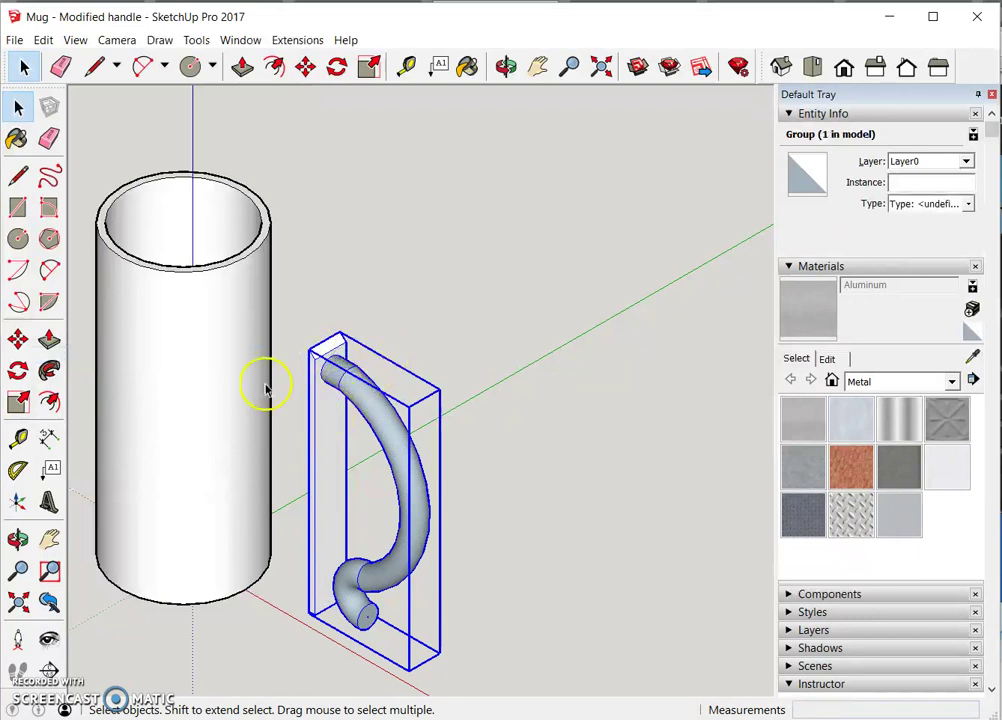
Move the handle group until its strip rests on the mug's side, then window-select mug and handle.
{"action": "left_click", "coordinate": [18, 340]}
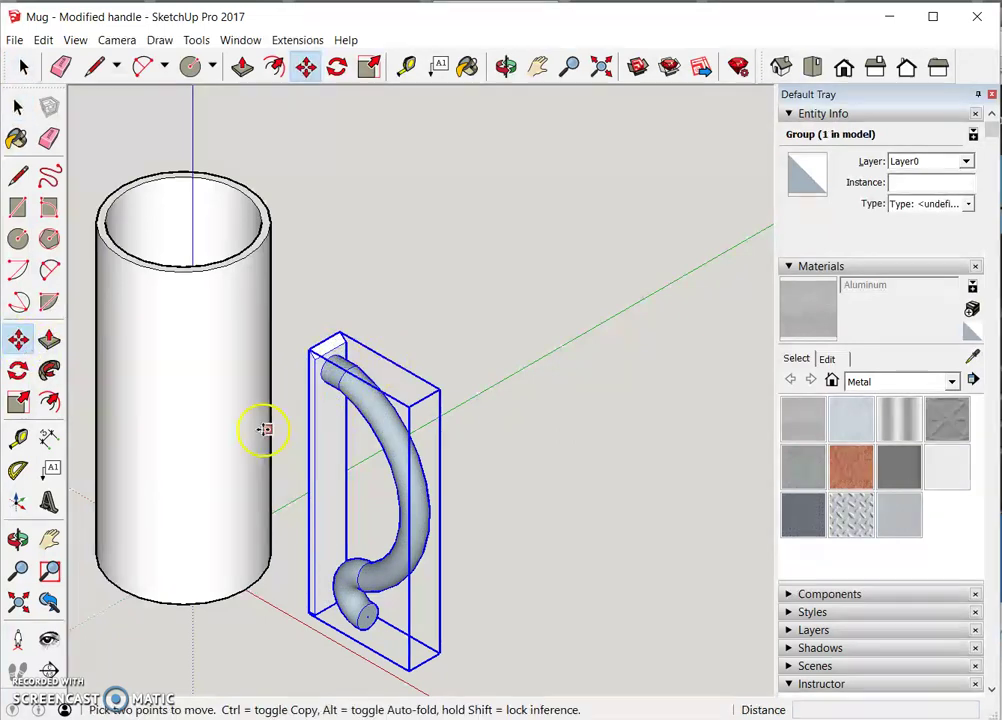
{"action": "left_click", "coordinate": [329, 454]}
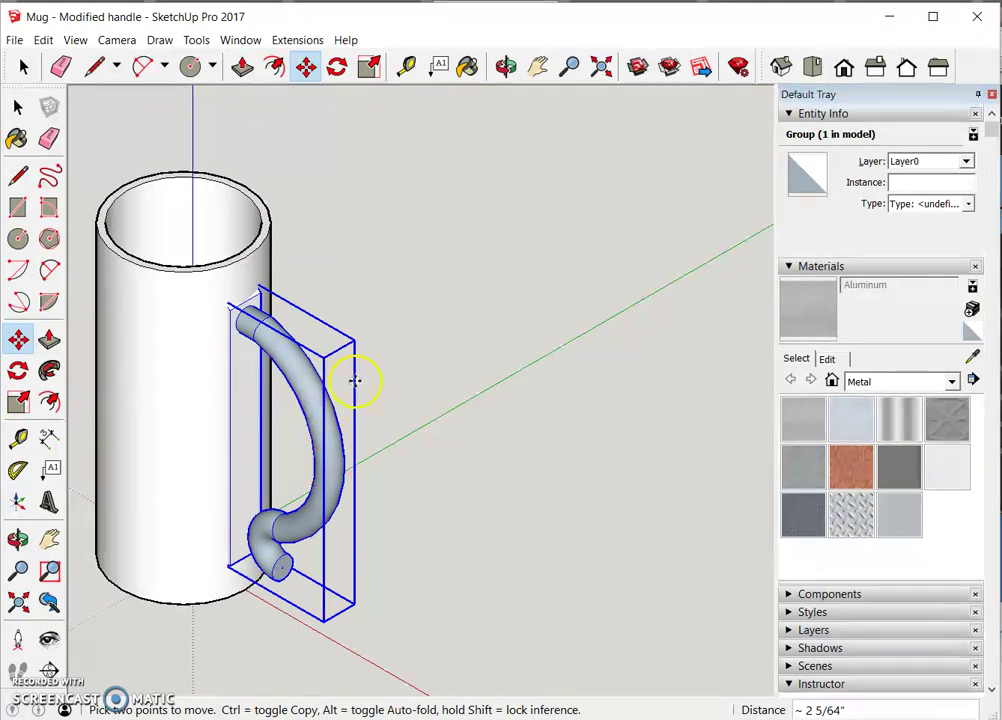
{"action": "scroll", "coordinate": [248, 328], "scroll_direction": "up", "scroll_amount": 4}
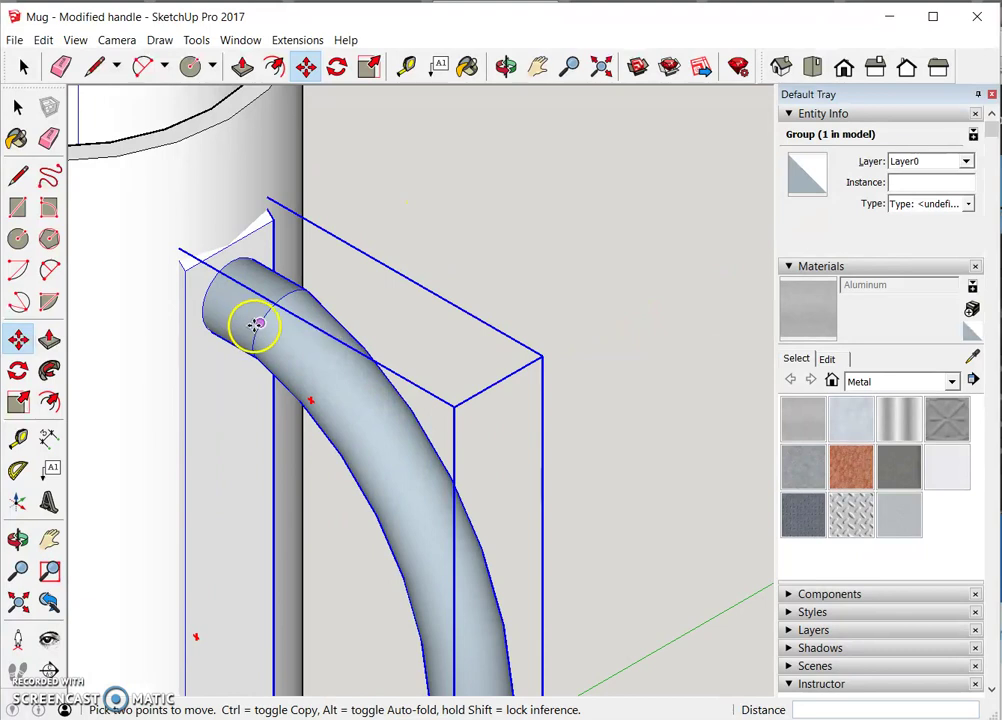
{"action": "scroll", "coordinate": [250, 325], "scroll_direction": "down", "scroll_amount": 3}
{"action": "scroll", "coordinate": [248, 327], "scroll_direction": "down", "scroll_amount": 6}
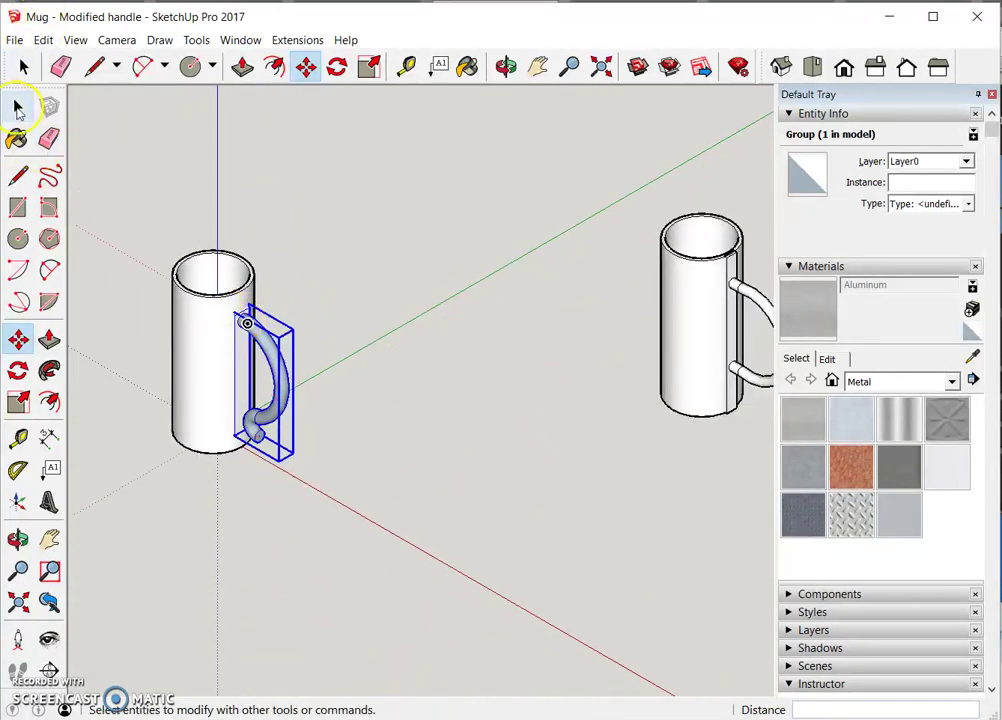
{"action": "left_click", "coordinate": [17, 110]}
{"action": "left_click_drag", "start_coordinate": [125, 197], "coordinate": [381, 506]}
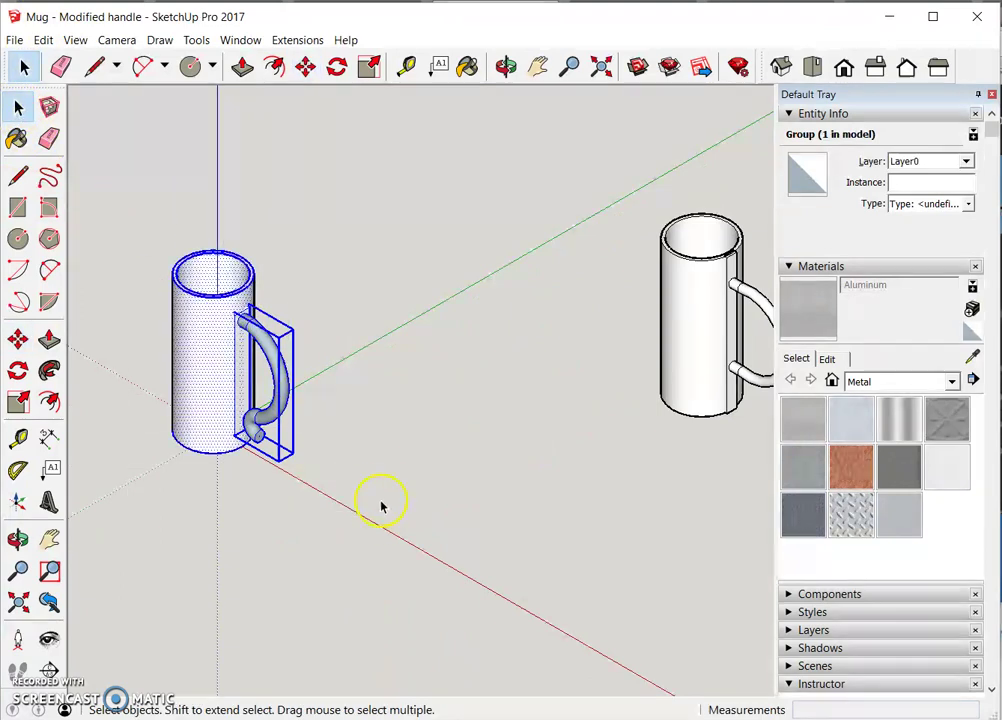
Combine the selected mug body and curled handle into a single group, then deselect and zoom in.
{"action": "left_click", "coordinate": [48, 42]}
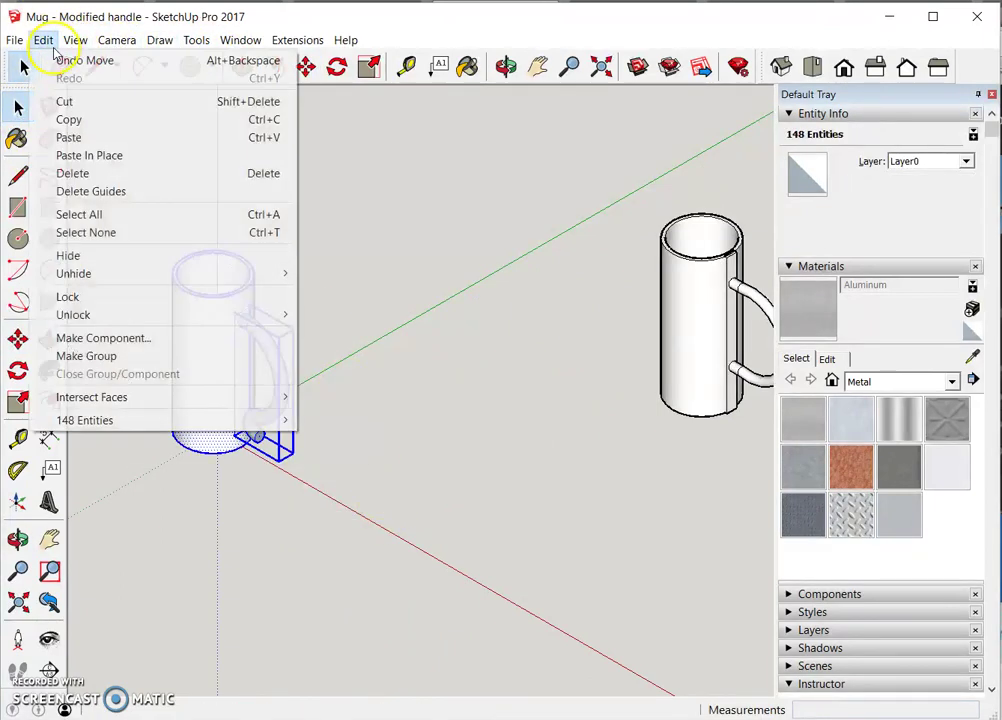
{"action": "left_click", "coordinate": [127, 356]}
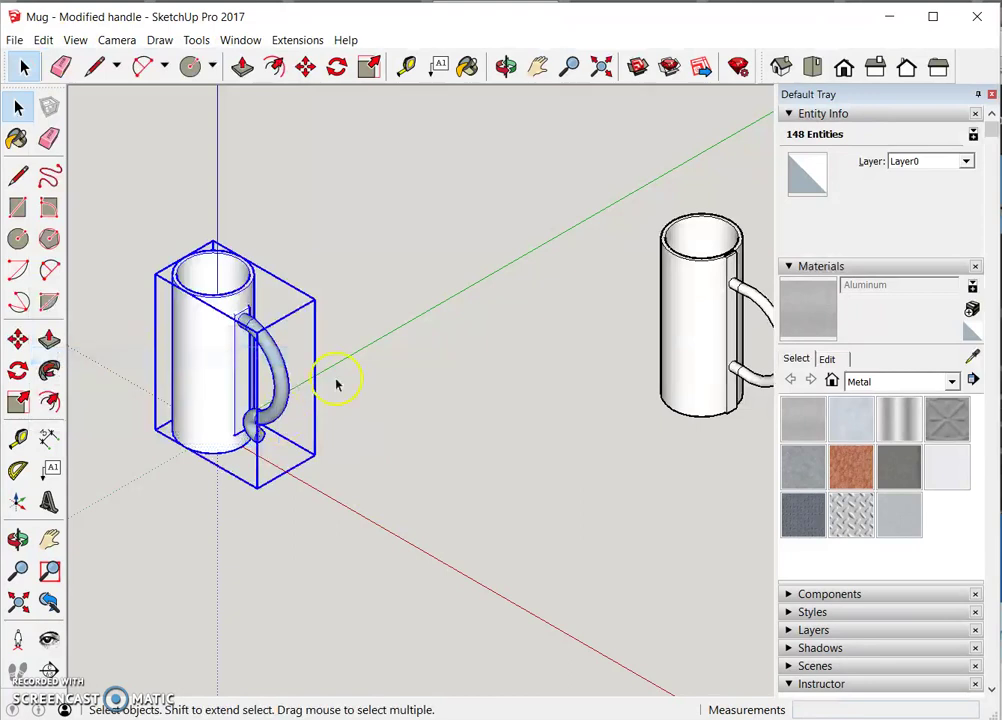
{"action": "left_click", "coordinate": [409, 410]}
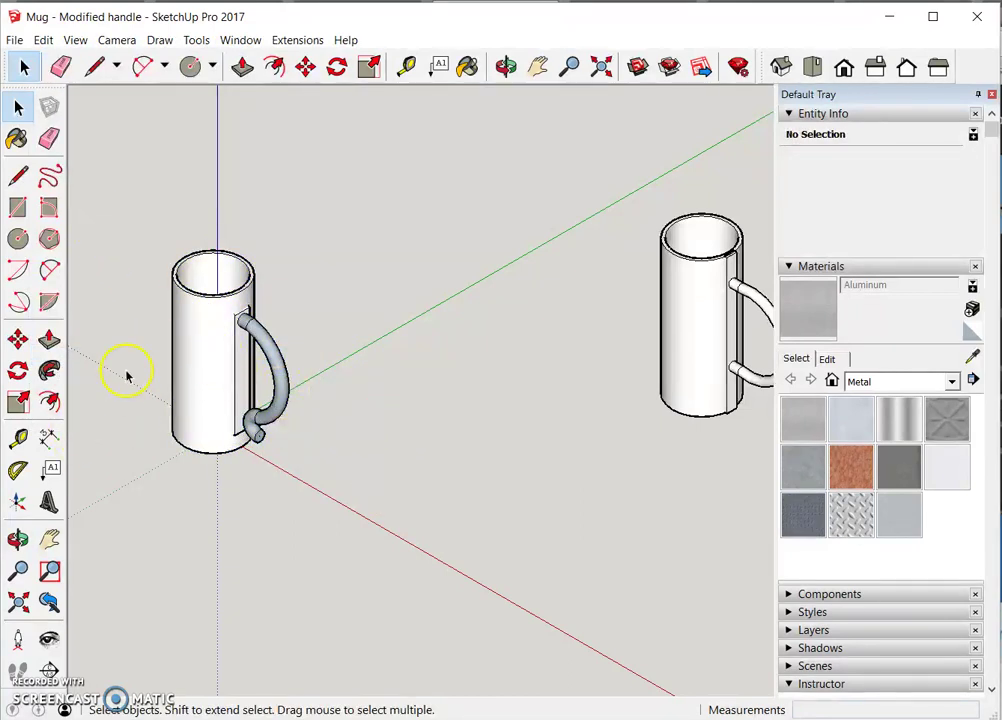
{"action": "scroll", "coordinate": [180, 366], "scroll_direction": "up", "scroll_amount": 5}
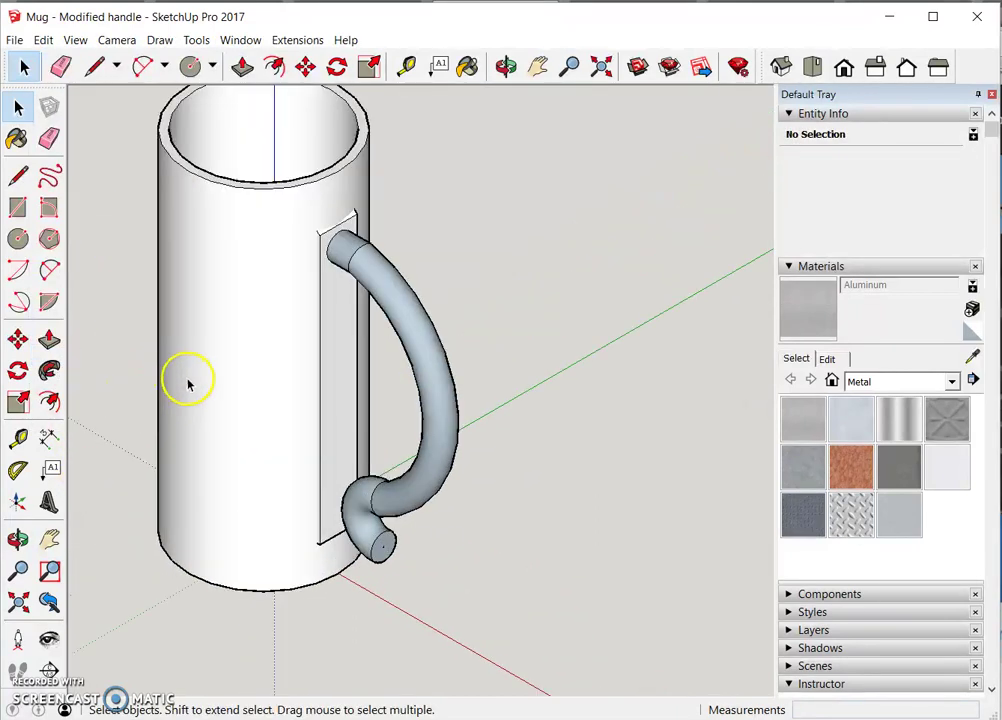